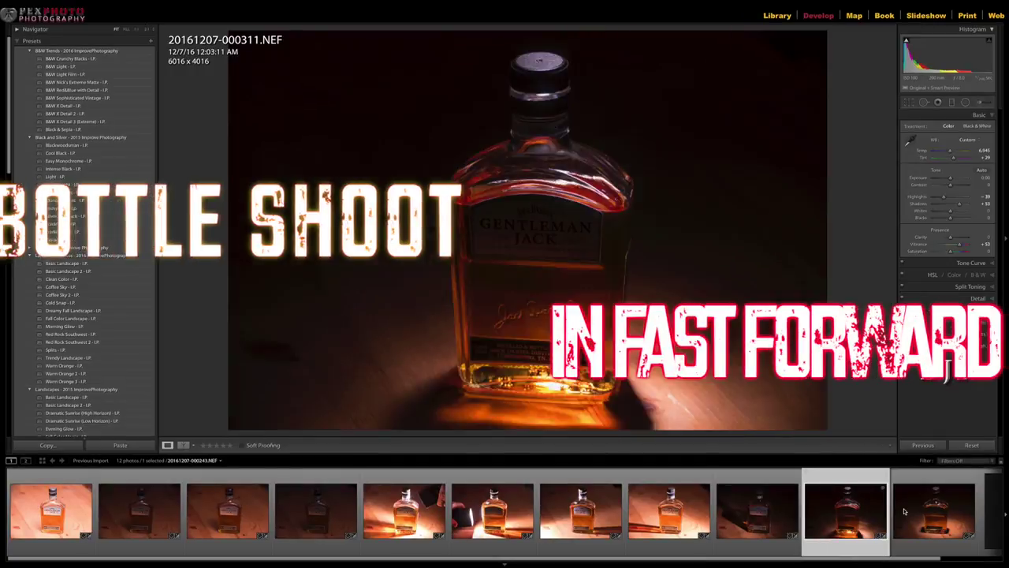
Send the eleven selected bottle shots from Lightroom to Photoshop as layers via Edit In
right_click(335, 509)
left_click(477, 507)
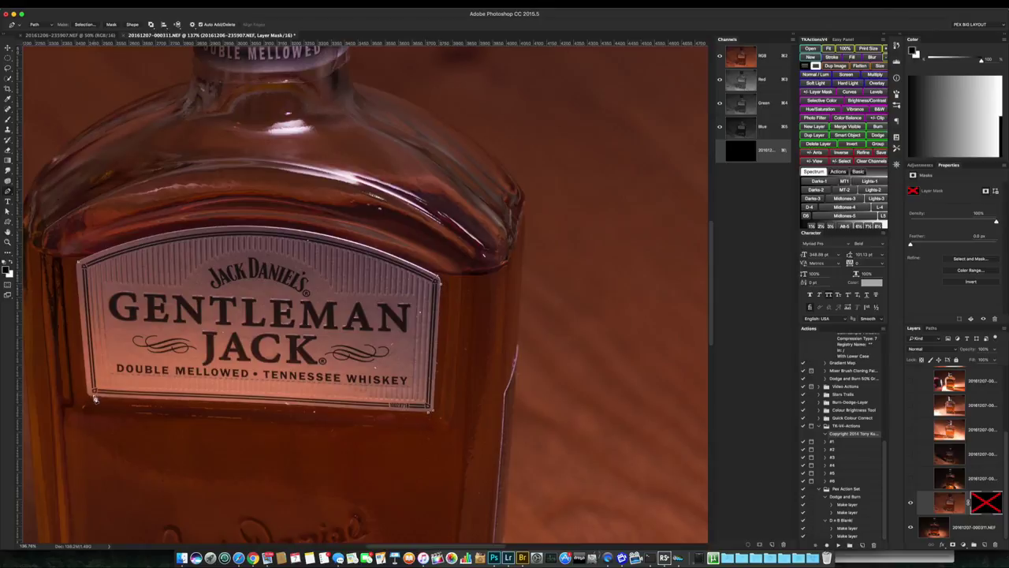
Save the traced label selection as the Alpha 1 channel and view it alone
scroll(88, 399, "up", 5)
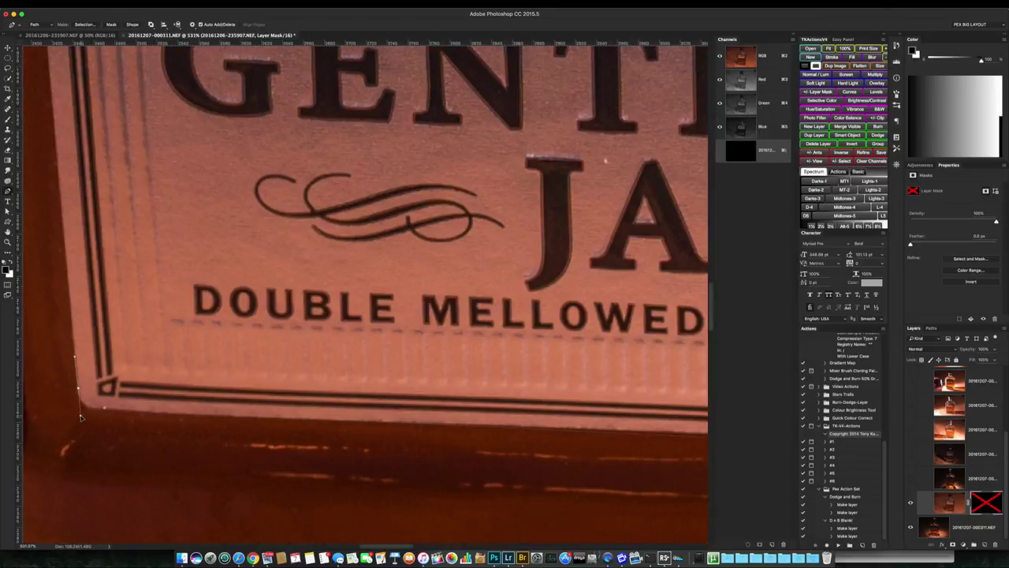
scroll(155, 330, "down", 5)
scroll(138, 214, "up", 5)
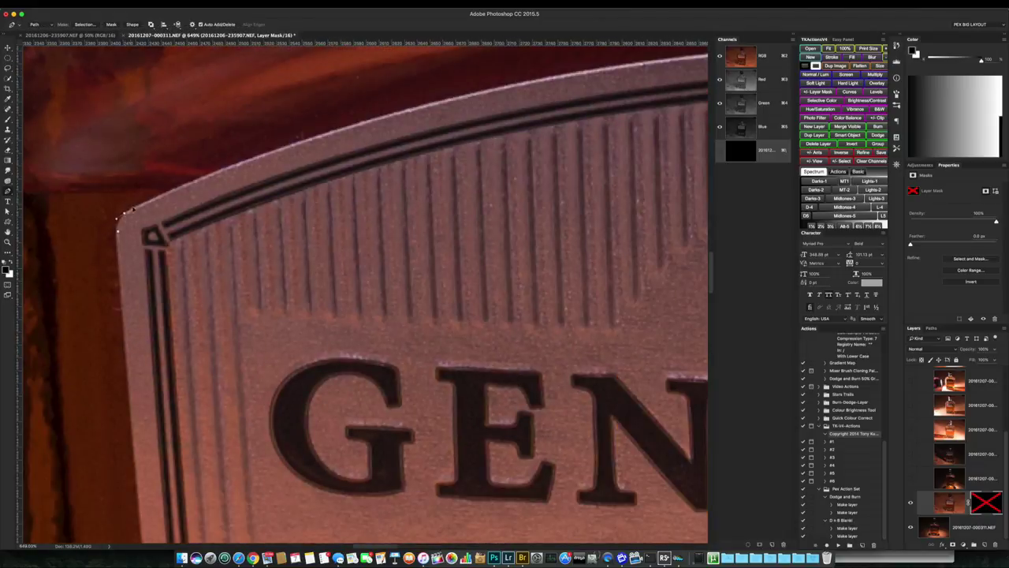
scroll(142, 211, "down", 10)
left_click(759, 544)
left_click(753, 173)
Smooth the Alpha 1 label mask with the Noise > Median filter and return to full colour
left_click(206, 4)
left_click(315, 144)
left_click(544, 219)
key("ctrl+d")
key("ctrl+z")
left_click(207, 4)
left_click(315, 144)
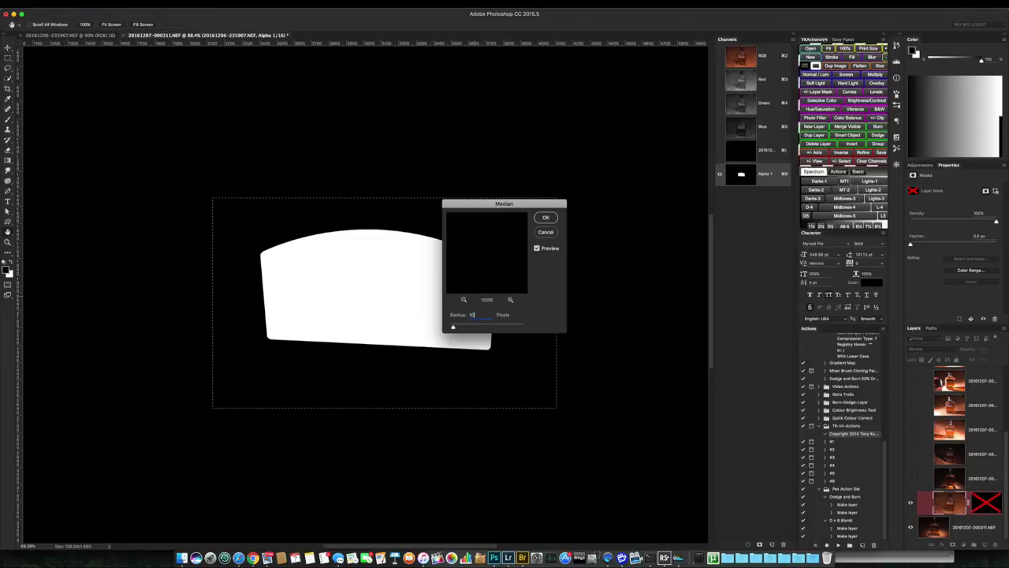
type("1")
key("Return")
key("ctrl+2")
Set up a brush at 20% flow and target the layer mask for painting
key("b")
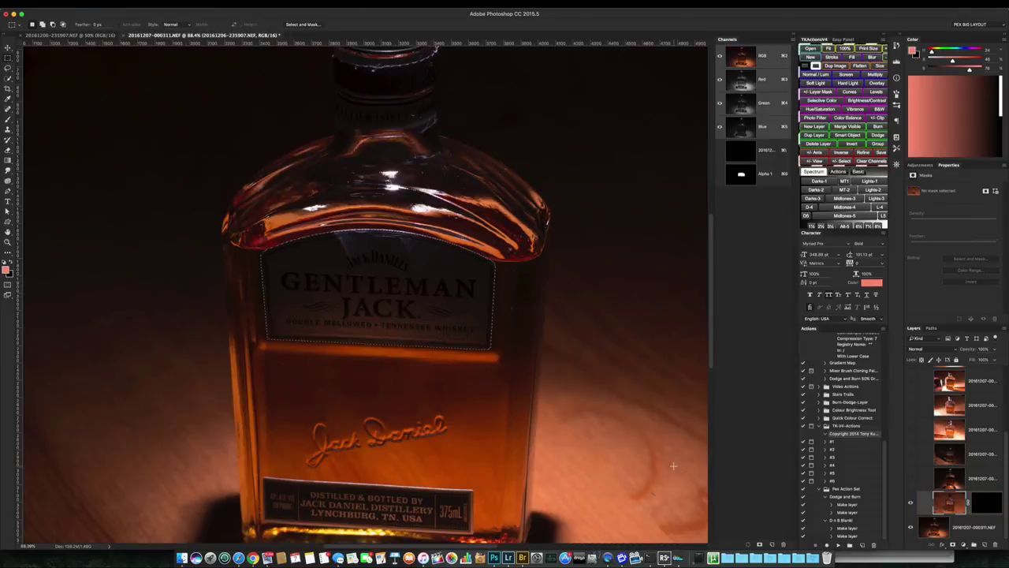
key("bracketright")
key("bracketright")
key("bracketright")
key("shift+2")
key("ctrl+d")
left_click(928, 510)
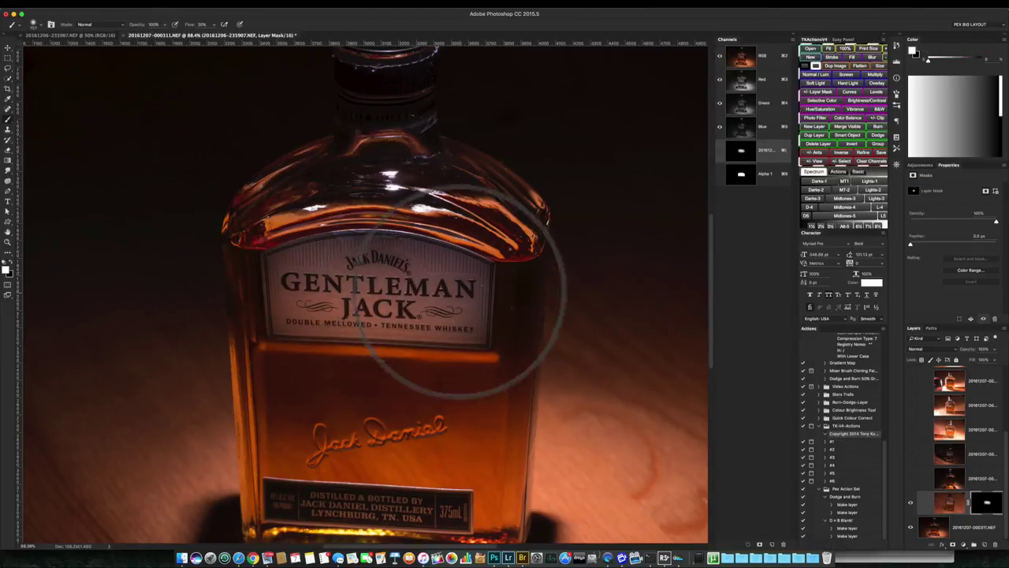
key("ctrl+minus")
Give the lit exposure a black hide-all mask and paint its light onto the bottle neck
left_click(911, 478)
left_click(910, 454)
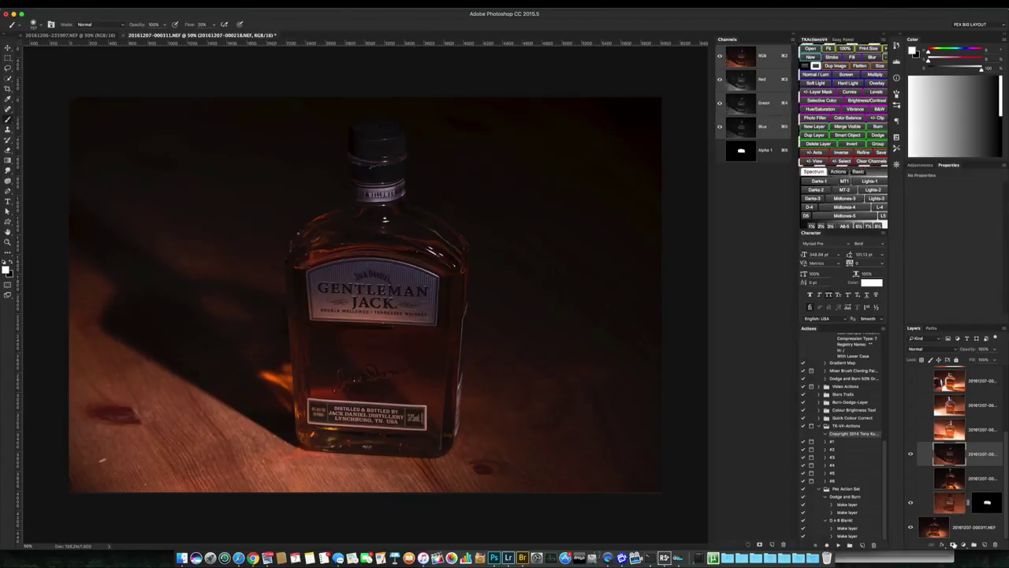
left_click(963, 544, "alt")
key("bracketleft")
key("bracketleft")
key("bracketleft")
mouse_move(379, 170)
left_mouse_down()
mouse_move(389, 173)
mouse_move(383, 187)
mouse_move(378, 142)
mouse_move(355, 213)
left_mouse_up()
Apply a curves adjustment to the third exposure and give it a black hide-all mask
left_click(911, 429)
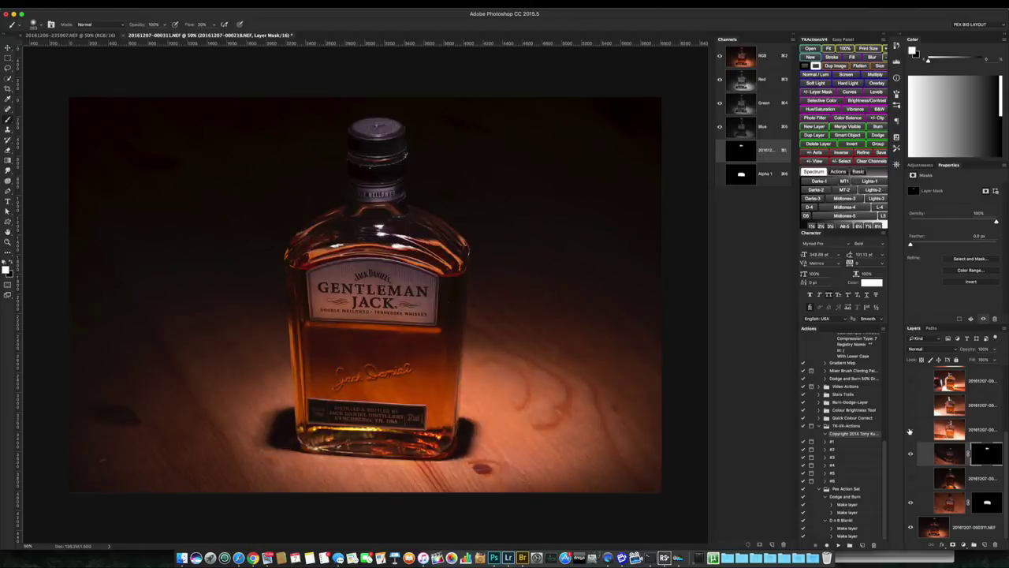
left_click(950, 429)
key("ctrl+m")
key("Return")
left_click(963, 544, "alt")
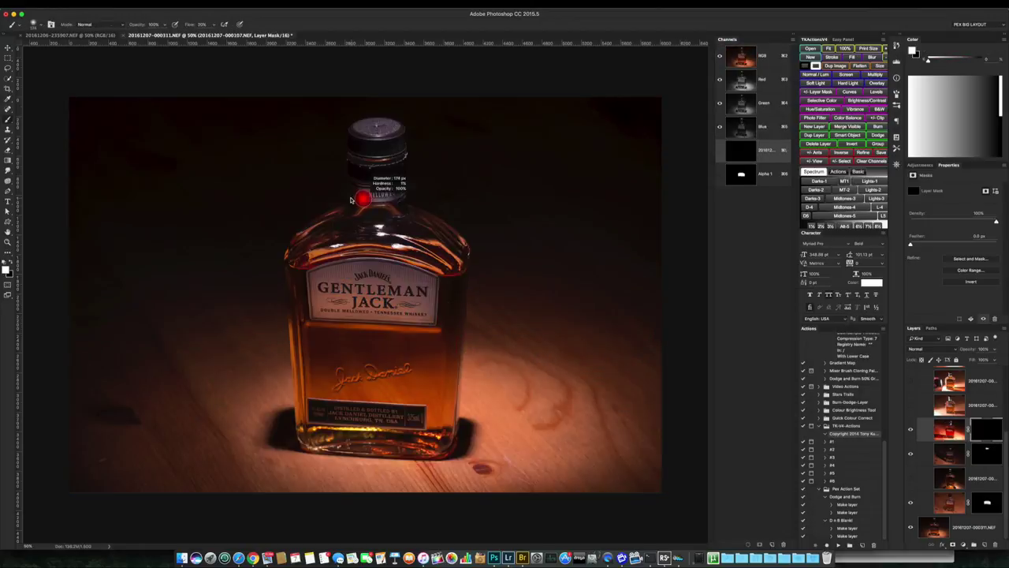
key("e")
Compare the bright second exposure, then duplicate the dark base layer
left_click(910, 405)
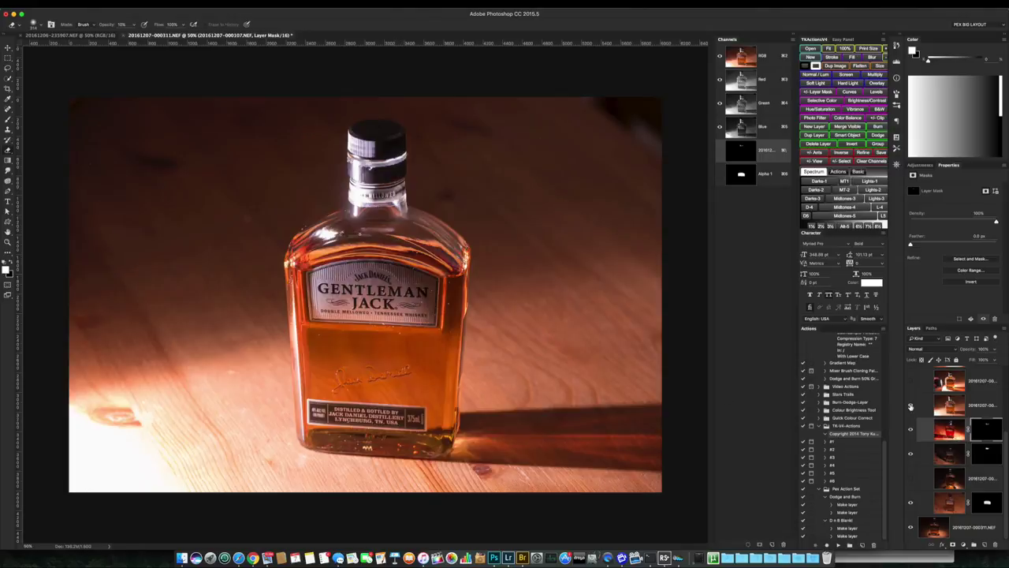
left_click(911, 405)
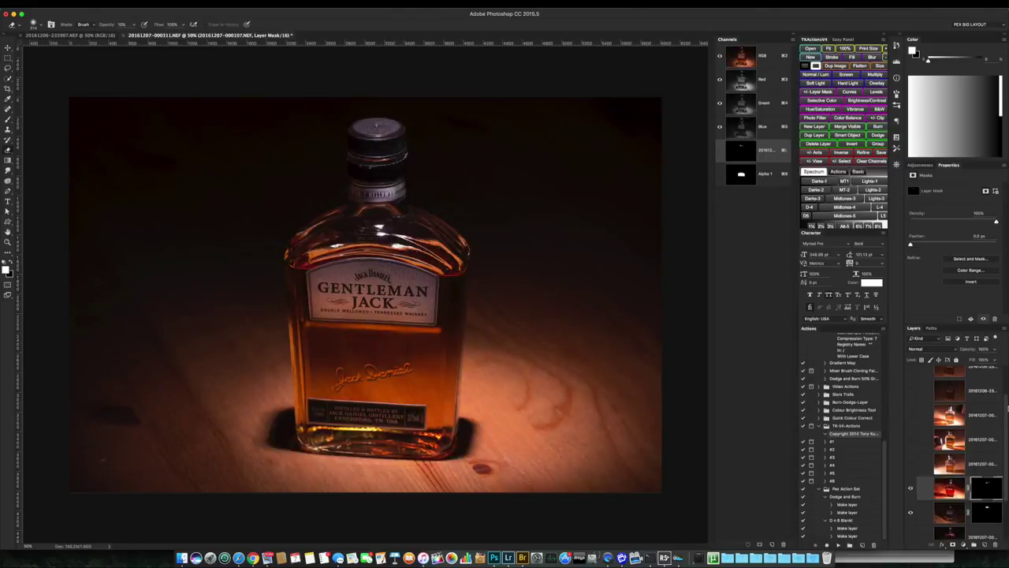
left_click(949, 400)
key("ctrl+j")
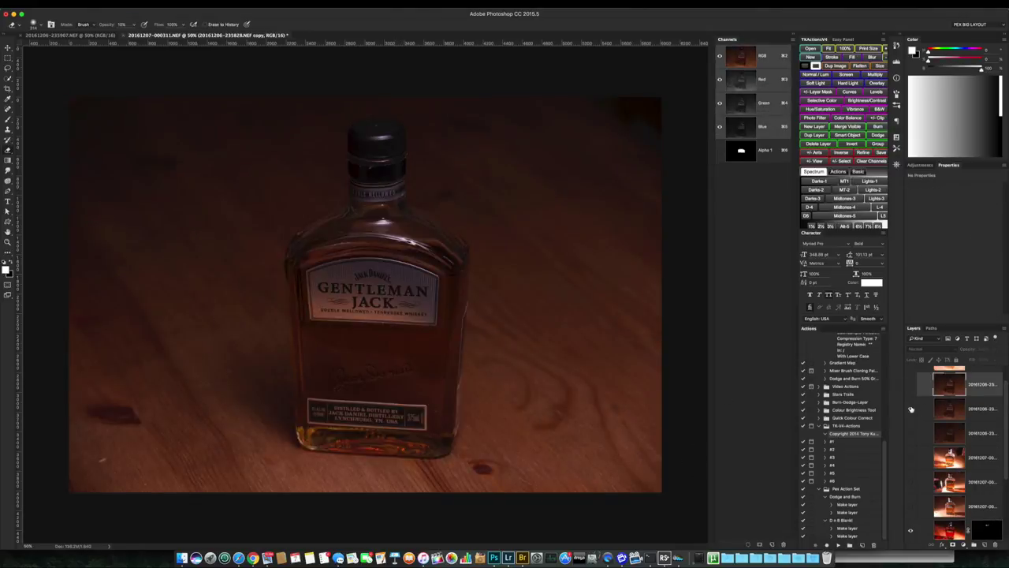
Brighten the duplicated top layer's highlights to 194 with Levels
left_click(910, 384)
key("ctrl+l")
left_click_drag(585, 190, 560, 190)
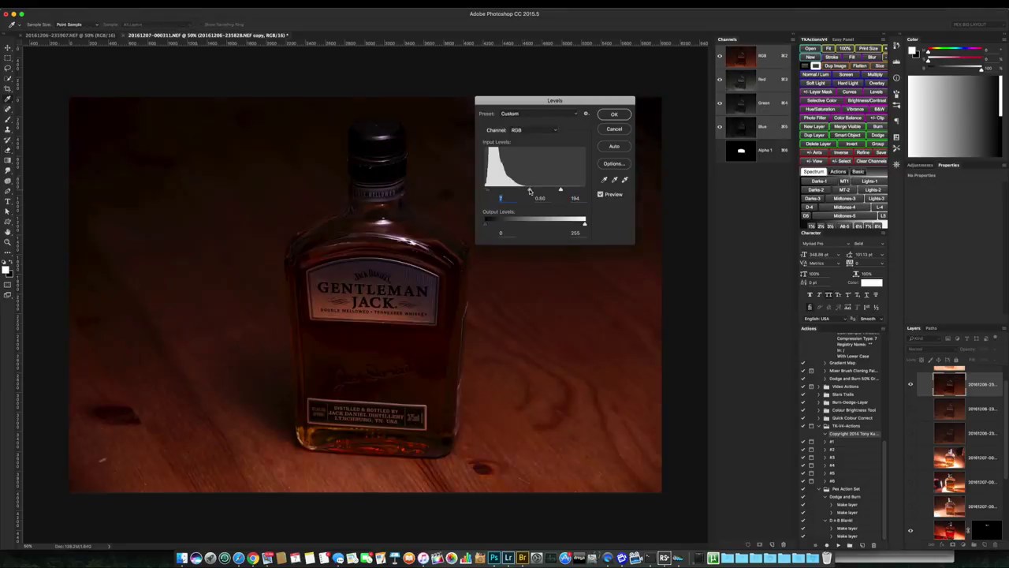
key("Escape")
key("b")
Add a raised Temp Curve curves layer and stamp the visible layers into a merged copy
left_click(910, 385)
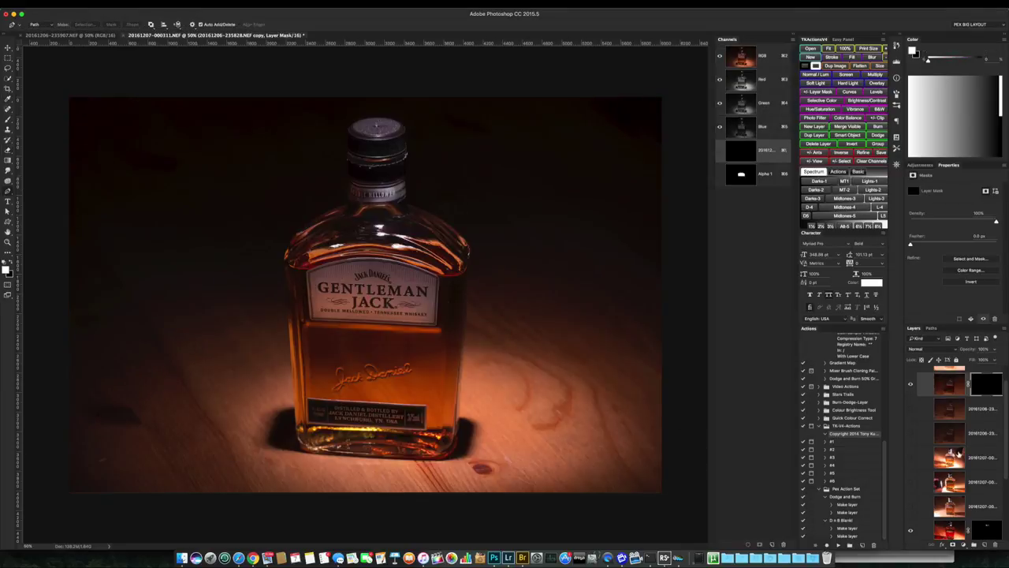
key("Return")
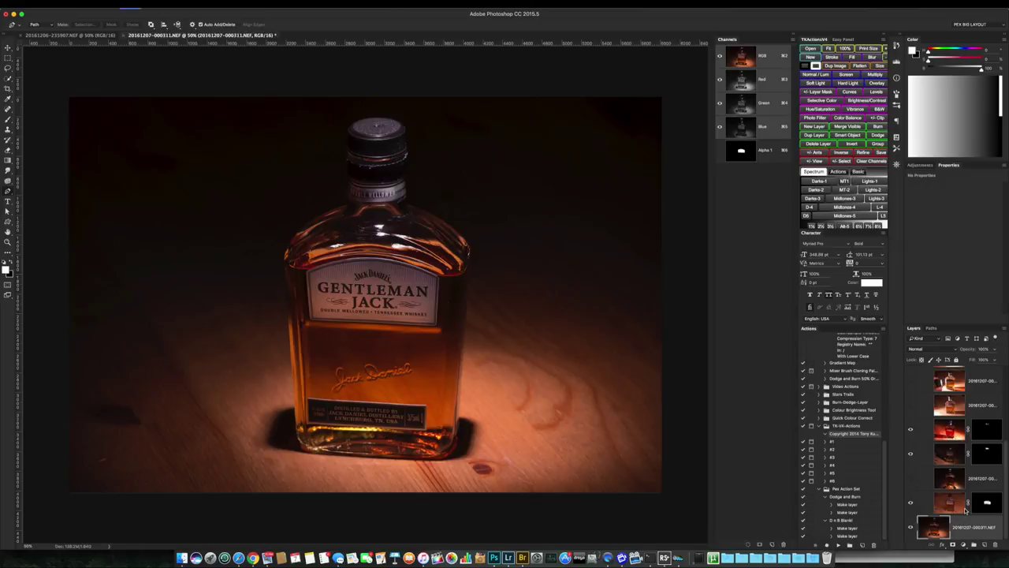
left_click_drag(959, 243, 953, 229)
key("ctrl+shift+alt+e")
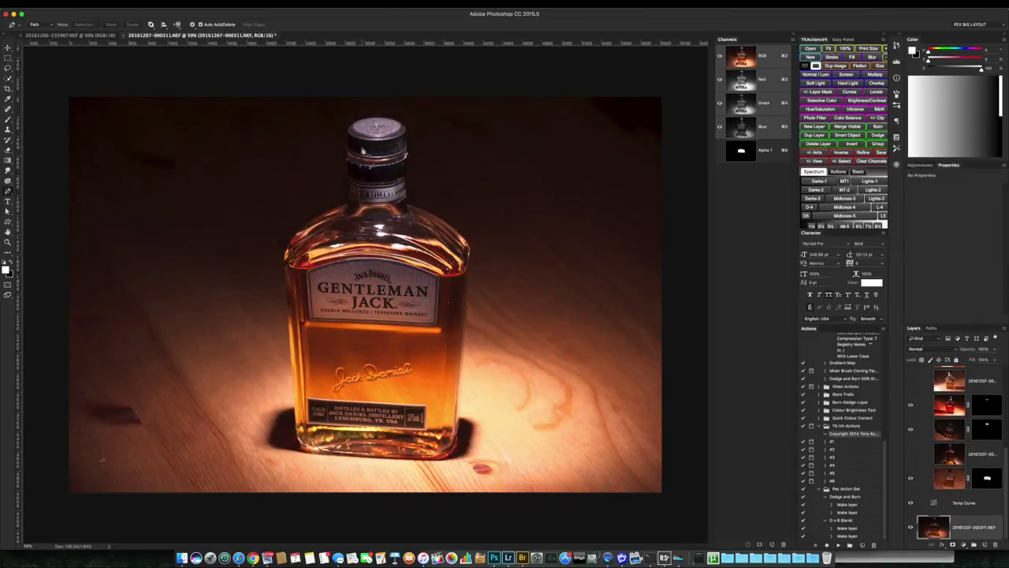
Trace the whole bottle and save its outline as the Alpha 2 channel and a path named Bottle
key("ctrl+0")
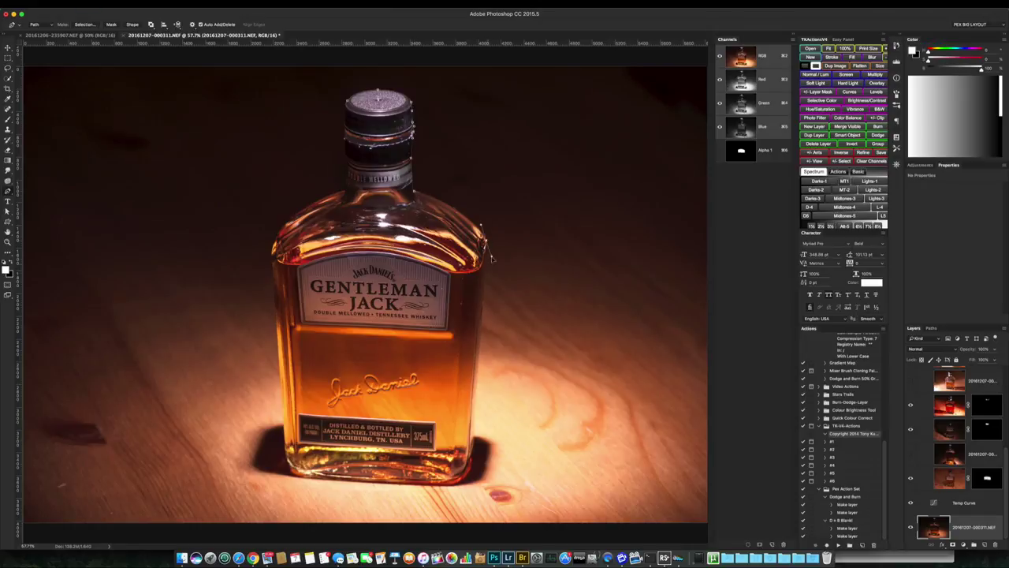
scroll(491, 331, "up", 5)
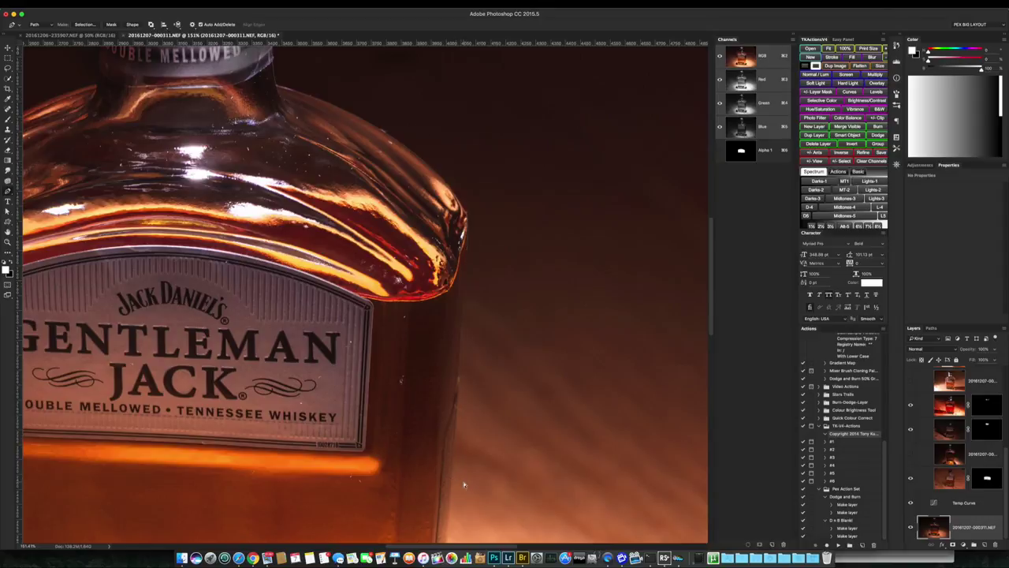
key("ctrl+0")
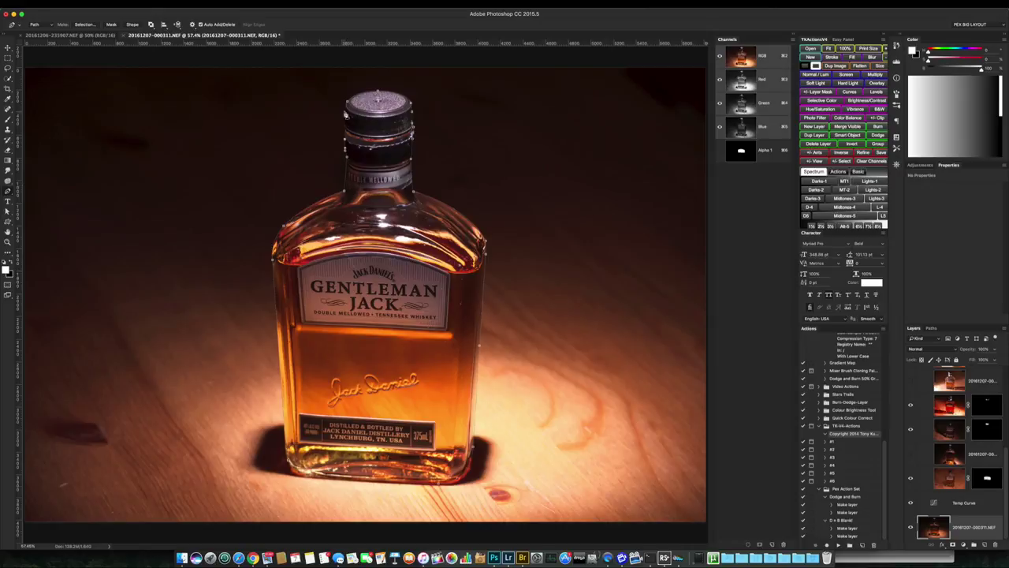
left_click(931, 328)
double_click(944, 345)
key("Return")
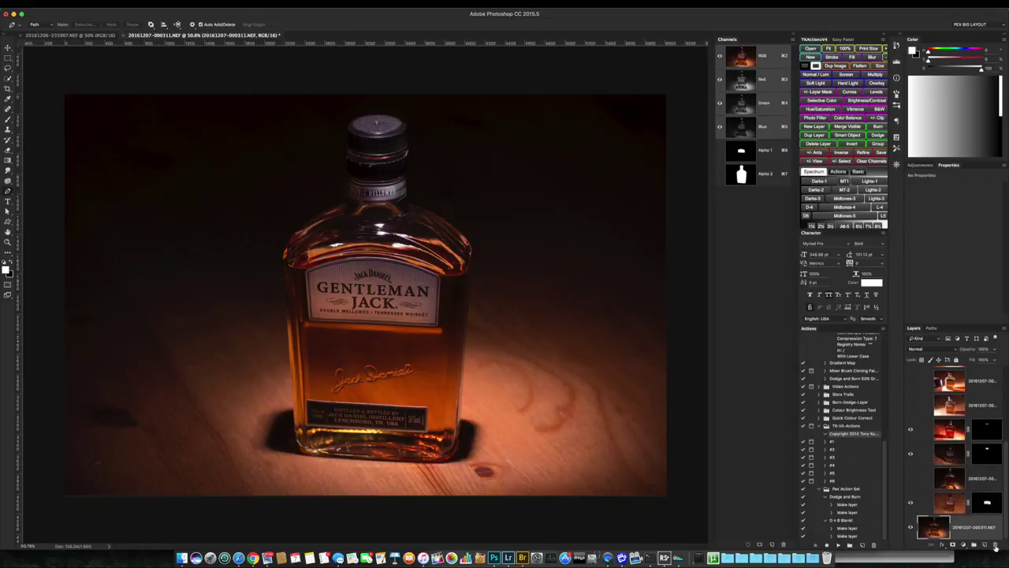
Delete the temp merged layer, load Alpha 2, and paint white light along the bottle's shoulder
left_click(995, 545)
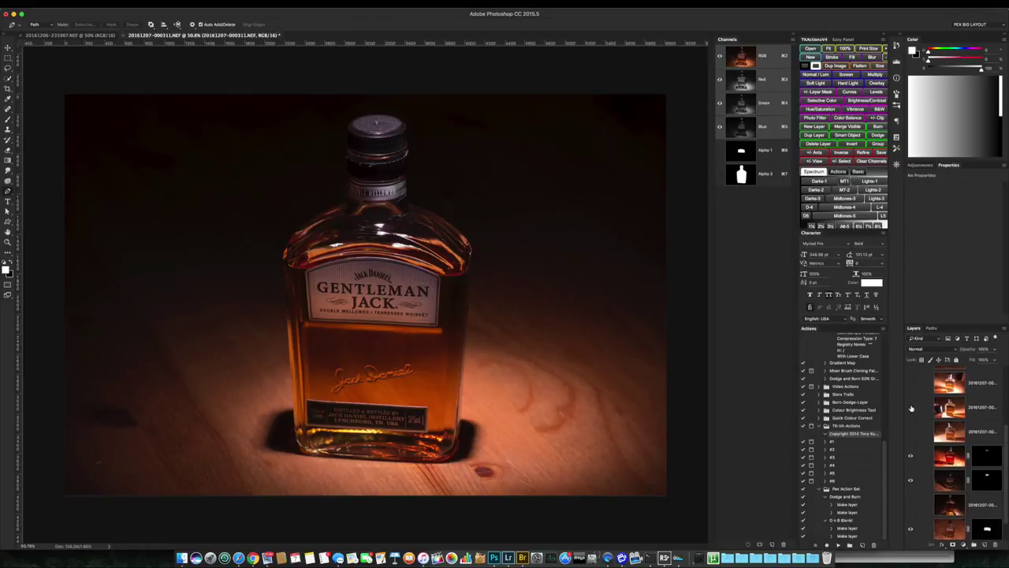
key("b")
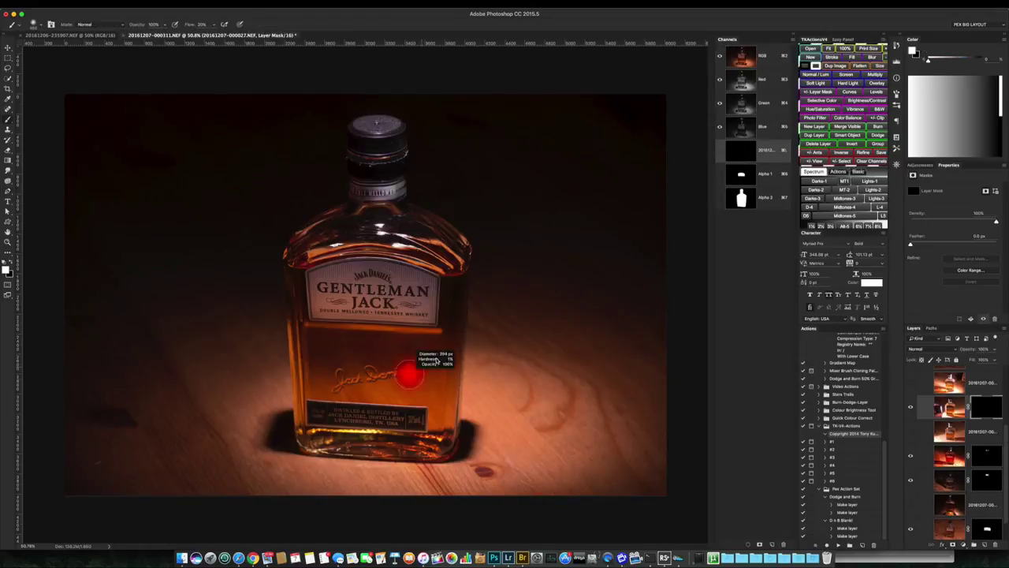
left_click(742, 193, "ctrl")
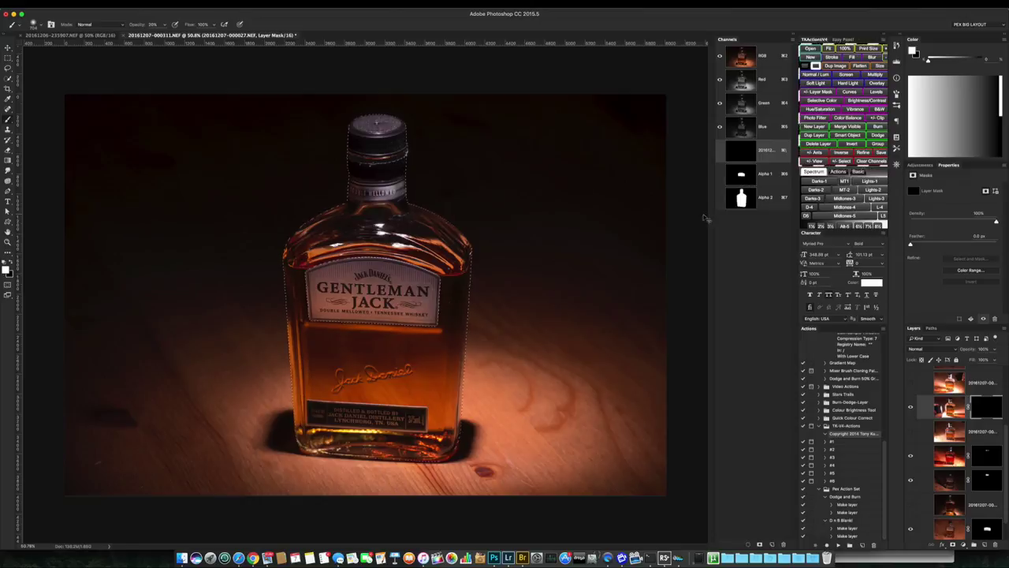
key("0")
key("x")
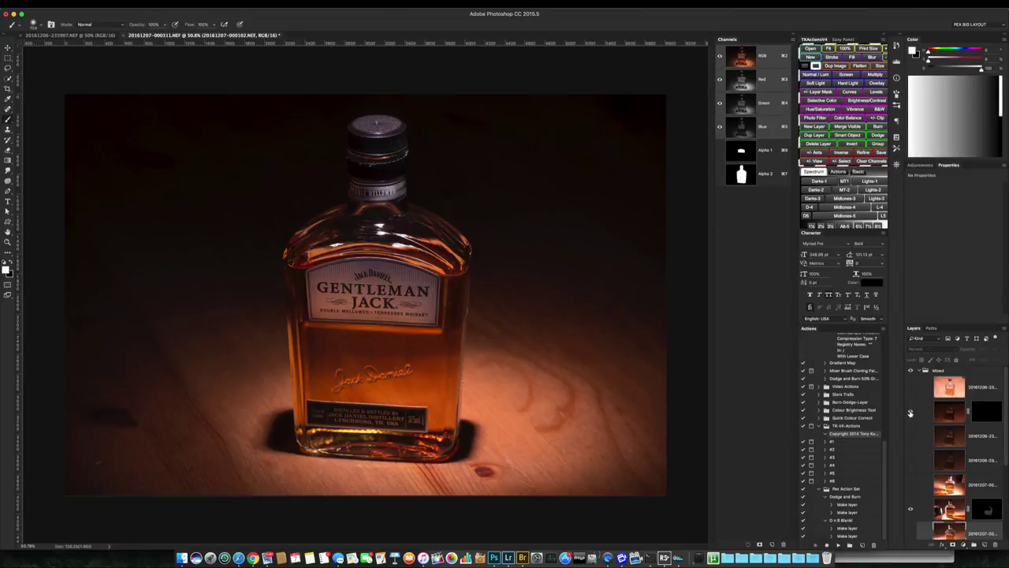
key("x")
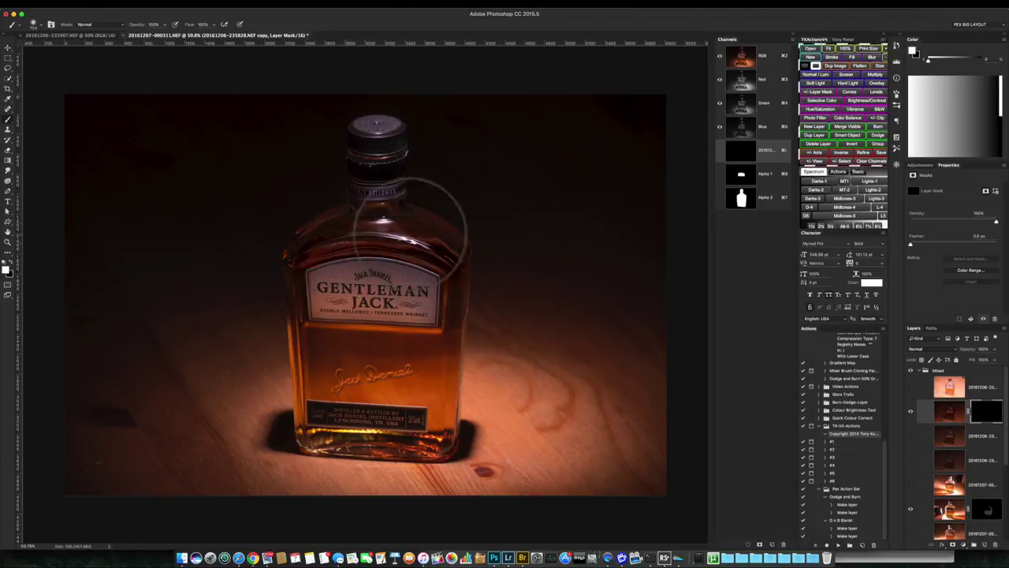
left_click_drag(443, 251, 315, 236)
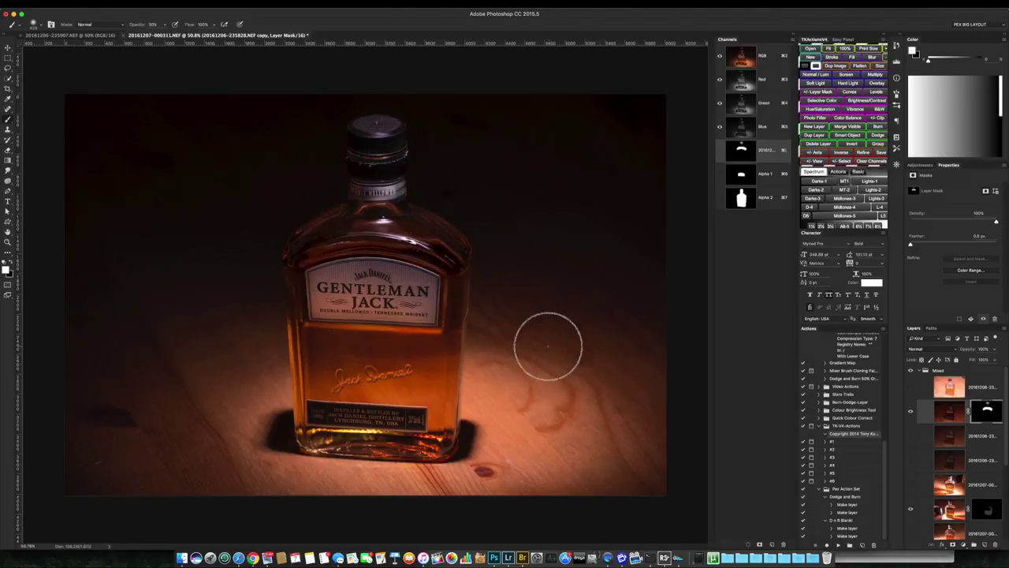
mouse_move(414, 249)
left_mouse_down()
mouse_move(401, 246)
mouse_move(410, 265)
left_mouse_up()
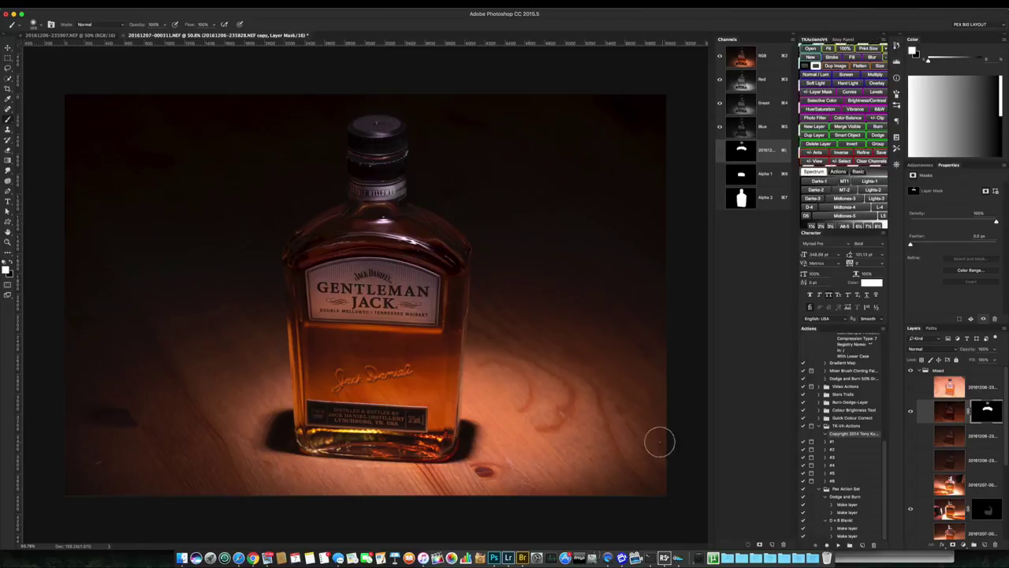
scroll(938, 458, "down", 2)
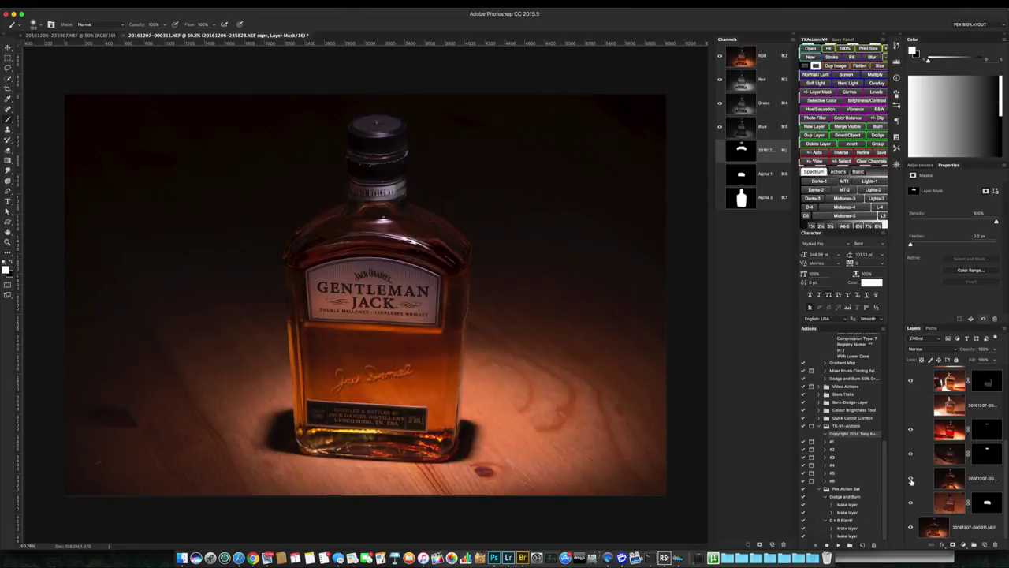
Fill another exposure's mask with black and paint its light onto the bottle-neck band
left_click(911, 479)
left_click(950, 479)
key("x")
key("alt+BackSpace")
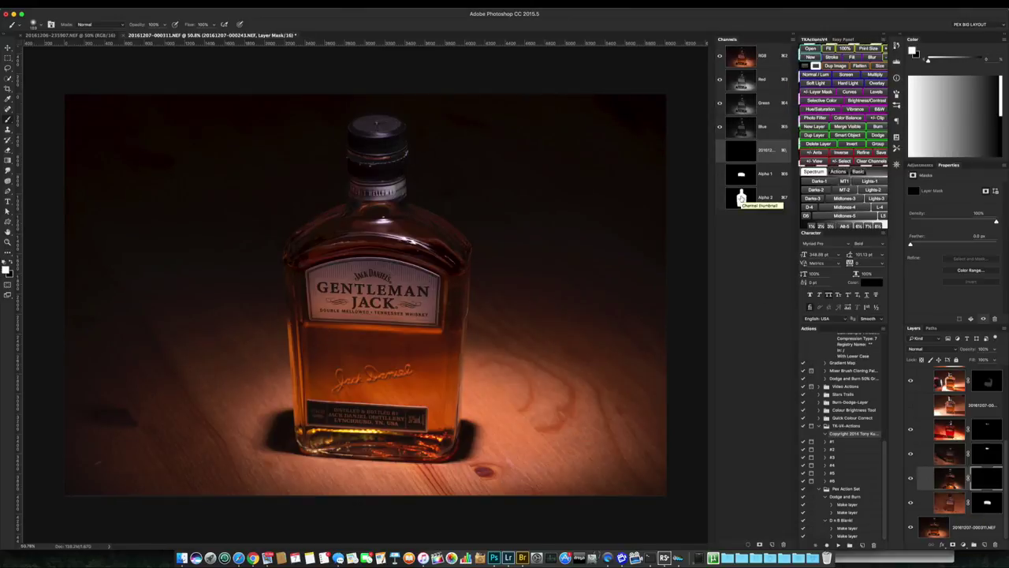
left_click_drag(404, 156, 358, 158)
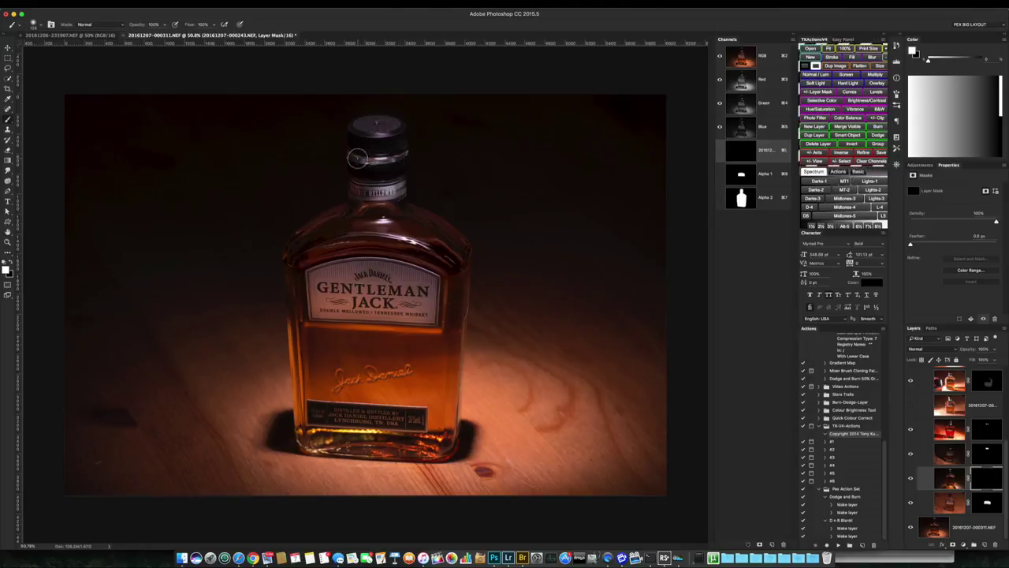
key("3")
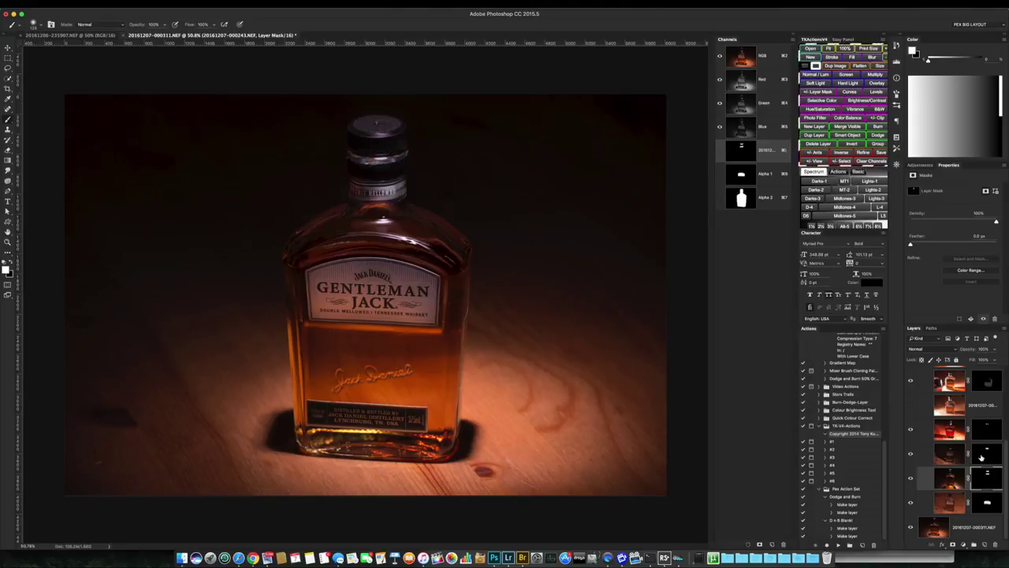
Paint extra light onto the bottle base through the upper layer's mask at 30-50% strength
left_click(982, 456)
mouse_move(339, 444)
left_mouse_down()
mouse_move(425, 436)
mouse_move(349, 428)
left_mouse_up()
key("x")
key("5")
left_click_drag(439, 439, 366, 445)
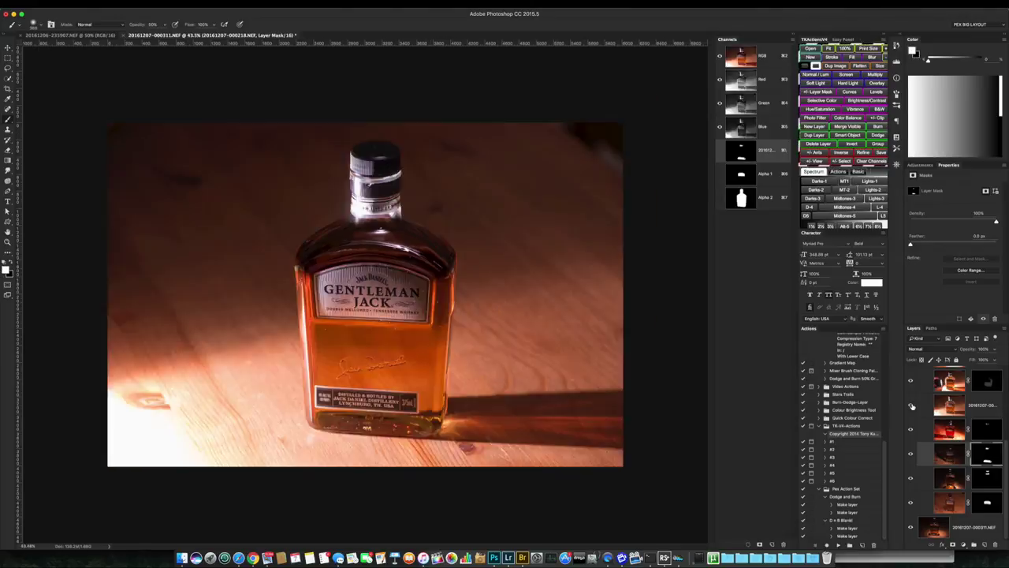
scroll(333, 289, "up", 2)
scroll(333, 289, "up", 2)
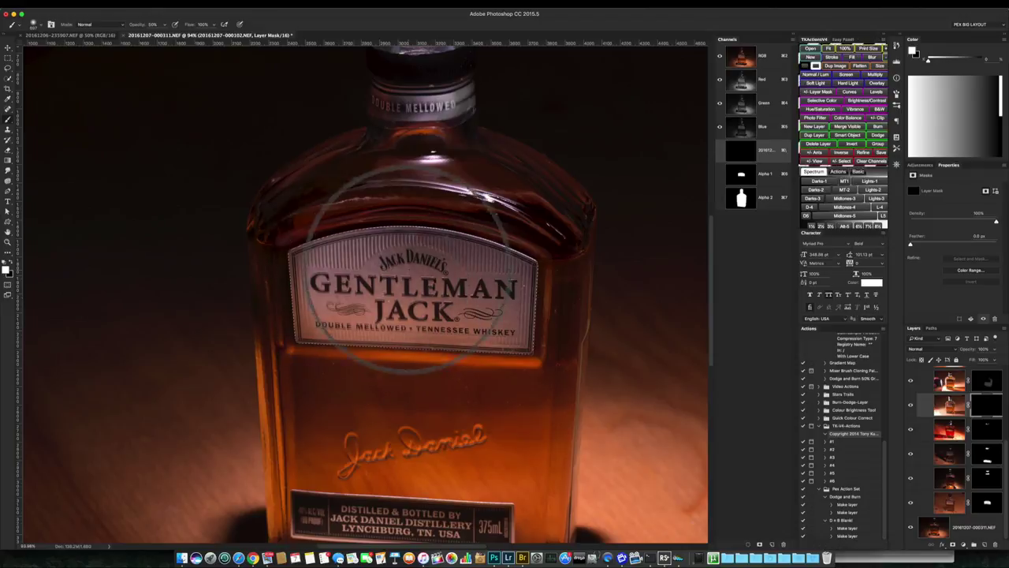
Target the second exposure's mask with a black brush at 40% opacity to tone down the label
key("super+2")
key("v")
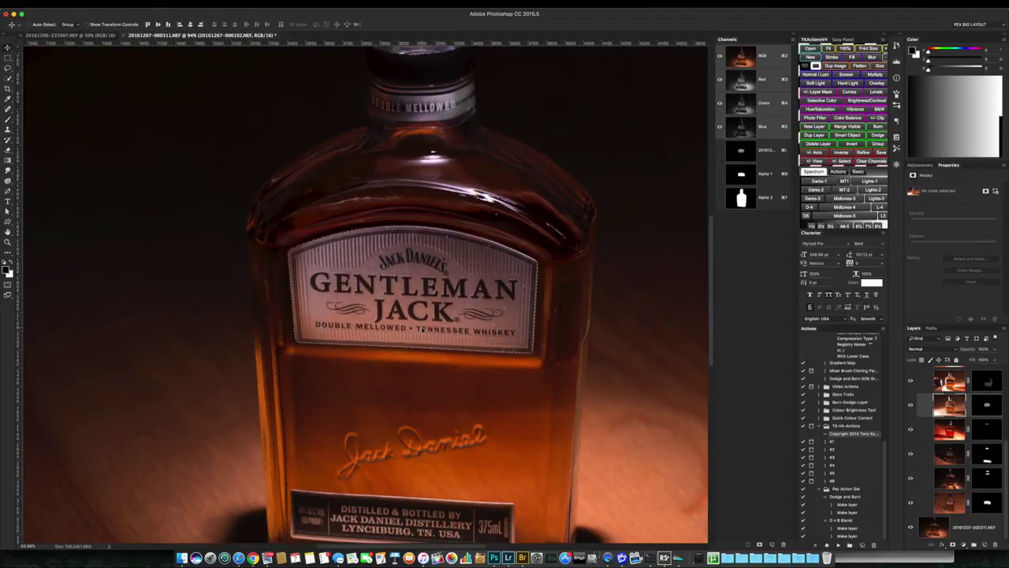
key("super+0")
left_click(986, 405)
key("b")
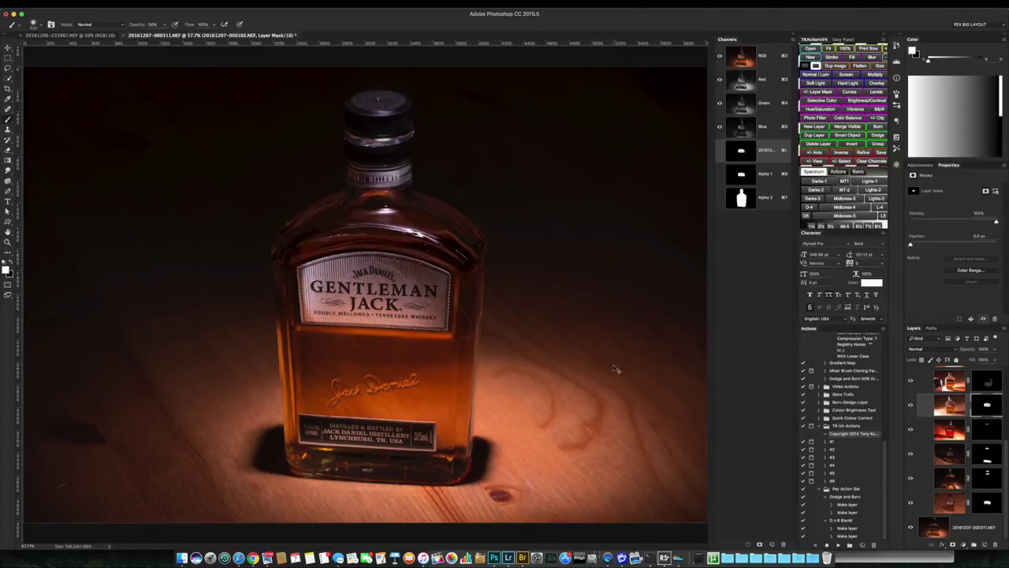
scroll(613, 365, "down", 1)
key("4")
key("x")
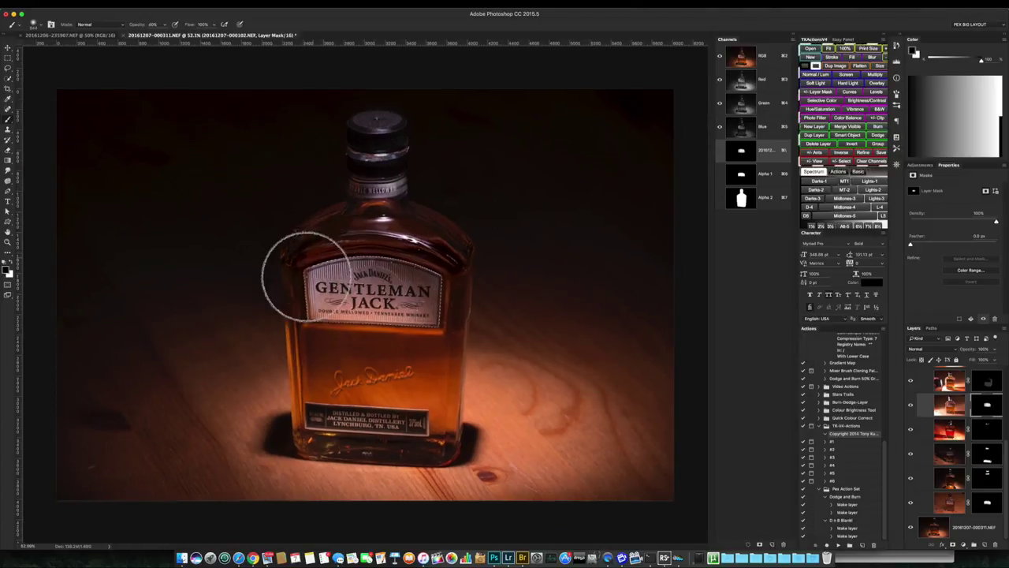
Toggle the second exposure to compare, group the exposure layers as Mixed, and load the bottle selection
left_click(911, 405)
left_click(910, 405)
left_click(911, 406)
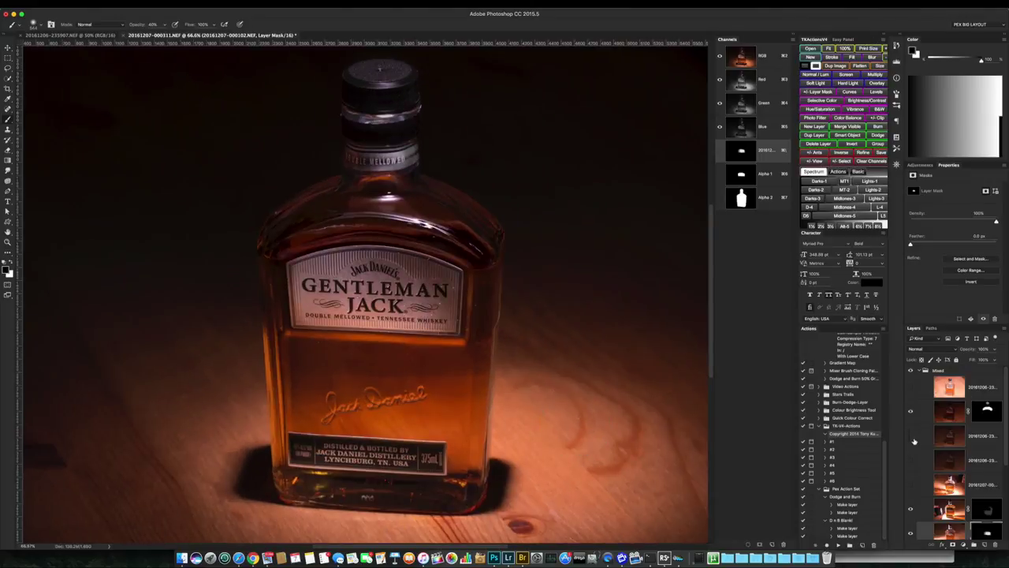
left_click(913, 438)
left_click(913, 418)
left_click(967, 373)
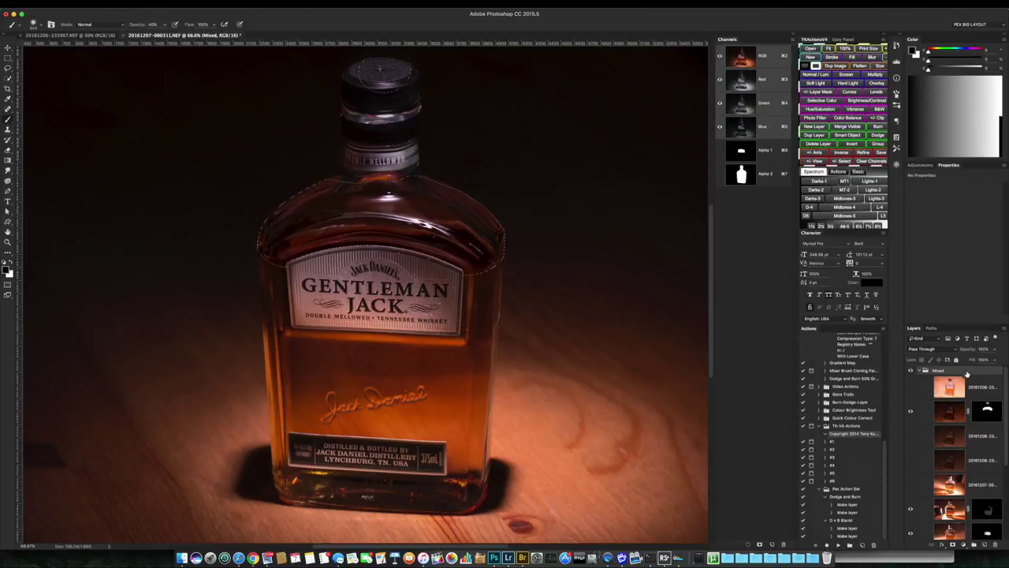
Add a Levels adjustment layer named Bottle Upper and raise its midtones
key("ctrl+shift+n")
type("lit")
key("Return")
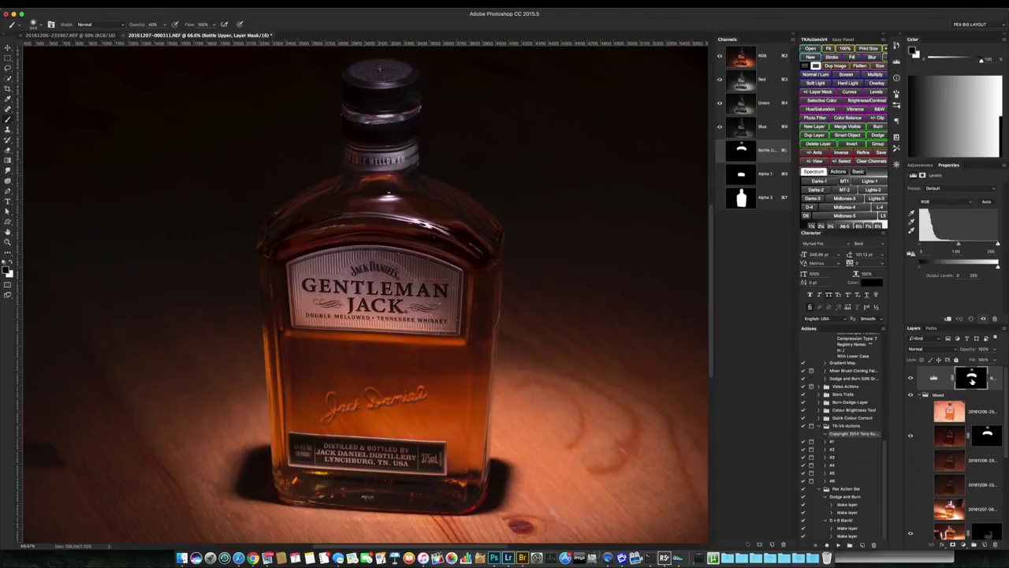
left_click_drag(958, 245, 954, 245)
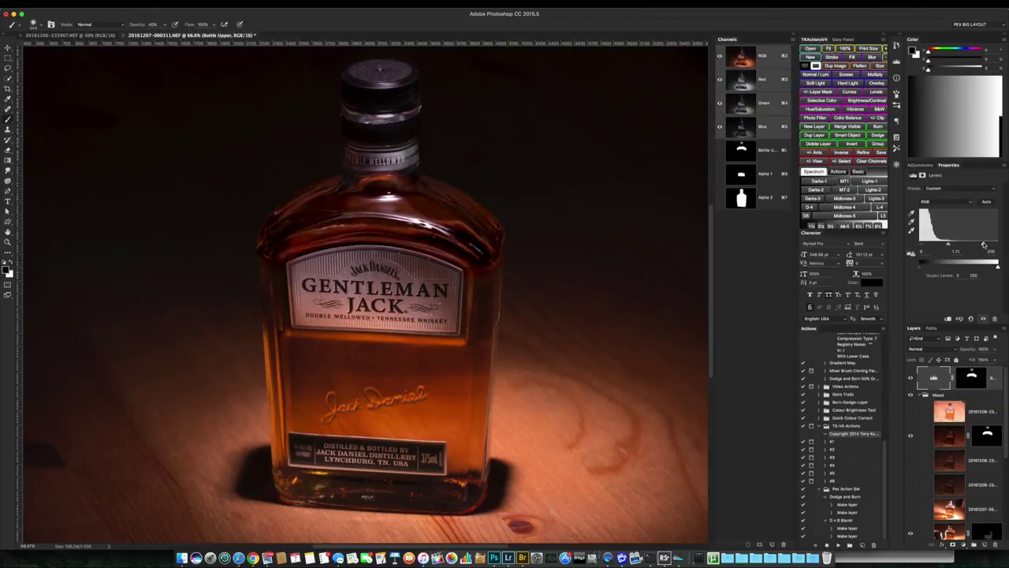
Add a Hue/Saturation layer masked to Alpha 2 and slightly shift the bottle liquid's hue
left_click(741, 199, "ctrl")
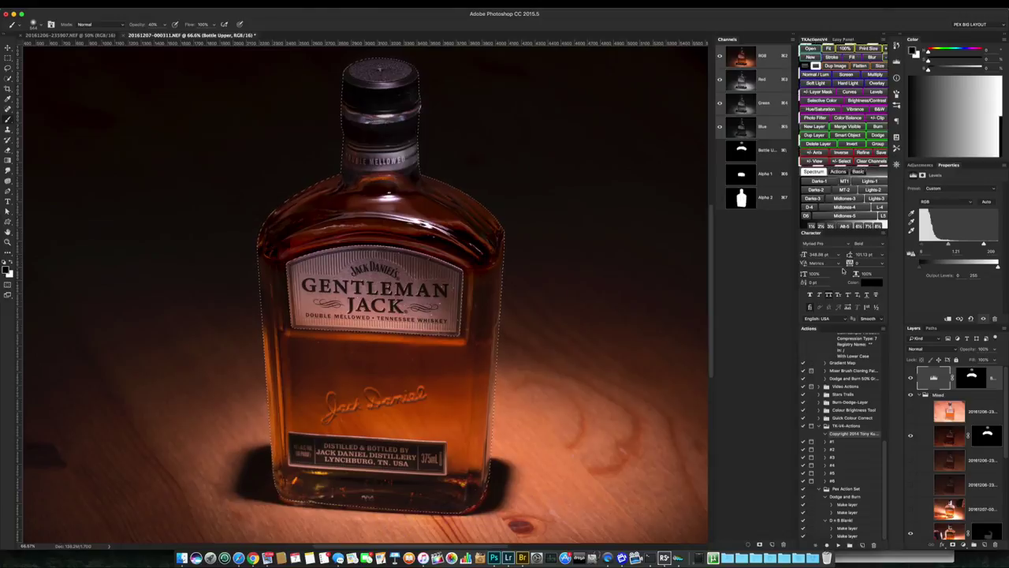
left_click(816, 109)
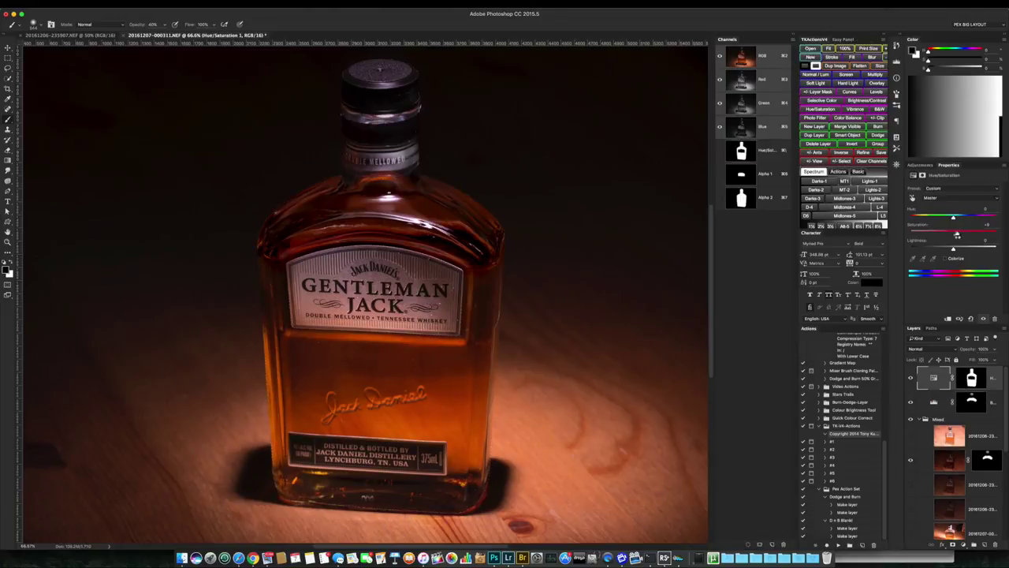
key("super+minus")
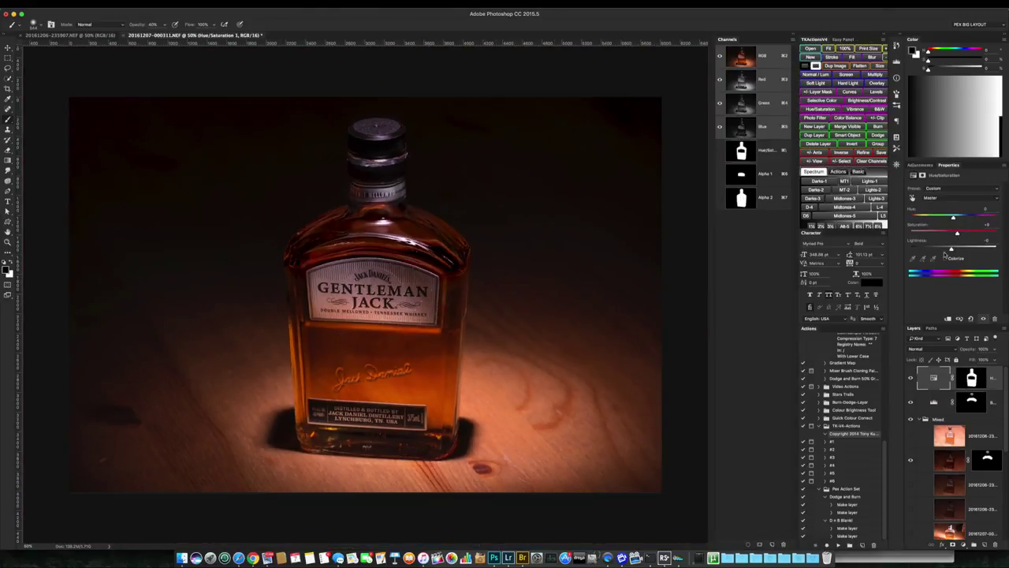
left_click_drag(952, 217, 954, 217)
left_click(858, 171)
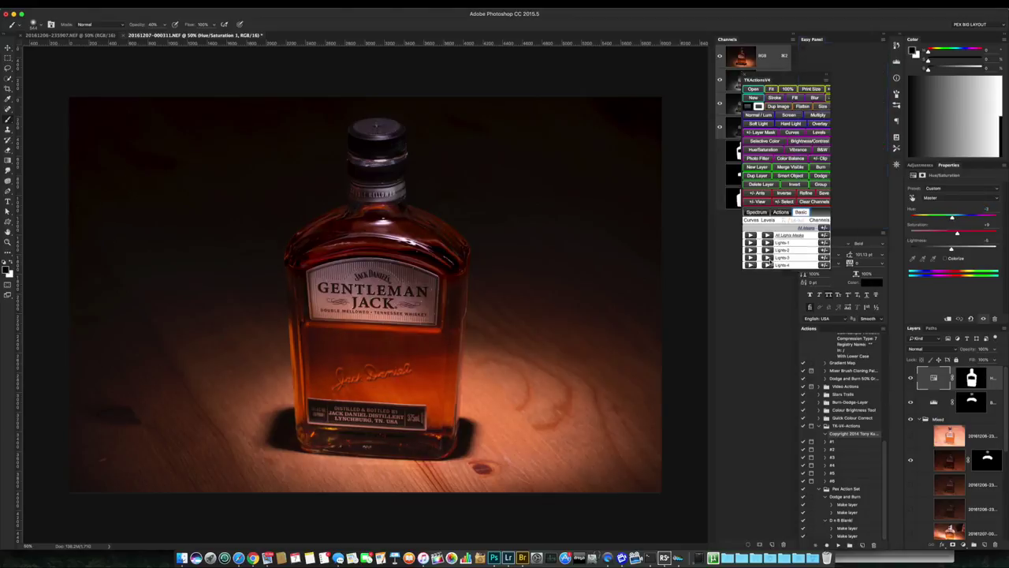
Add a Label Curve curves layer from TK Actions and raise its curve to brighten the label
left_click_drag(757, 81, 816, 28)
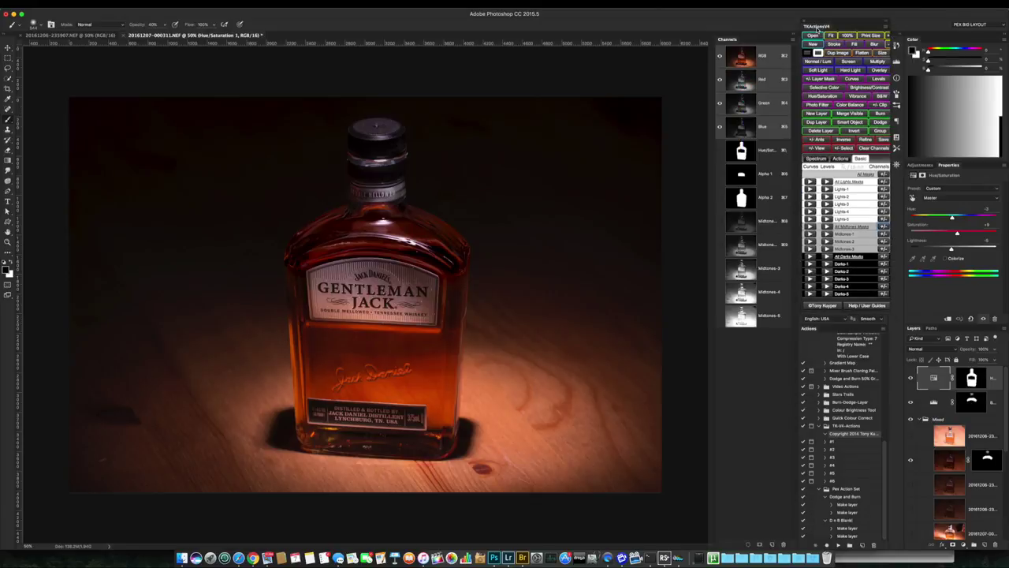
left_click(851, 78)
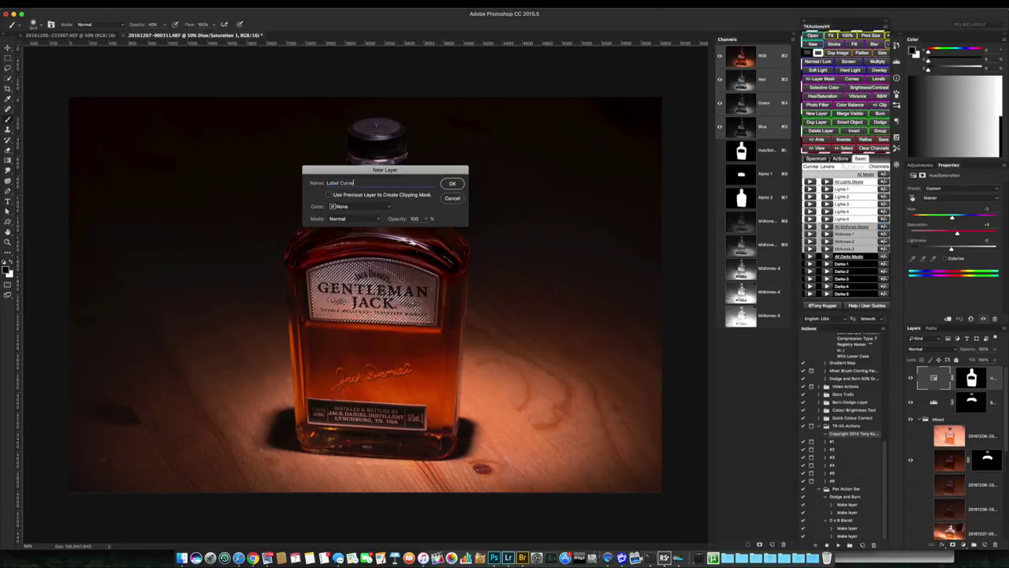
key("Return")
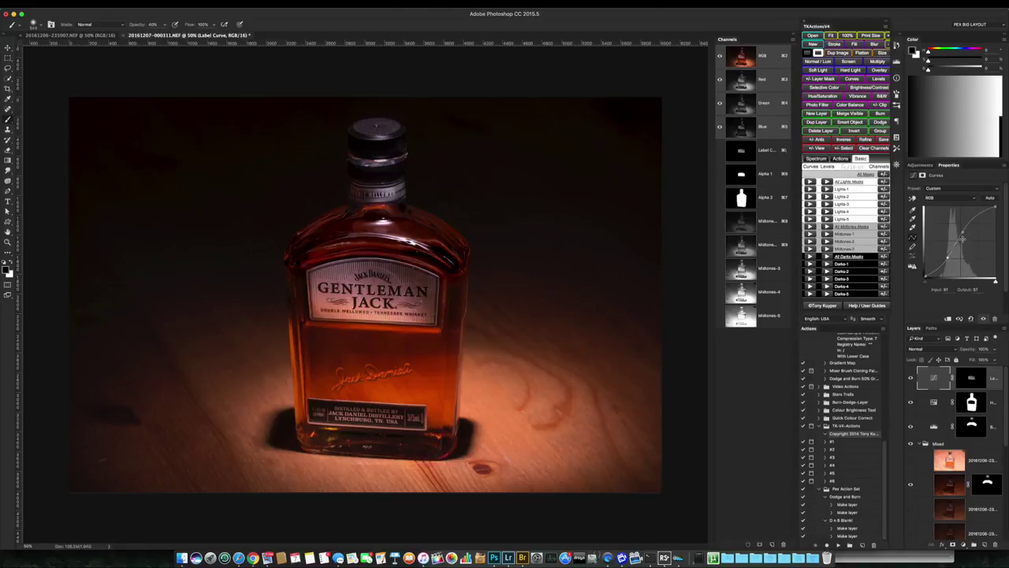
left_click_drag(961, 229, 960, 227)
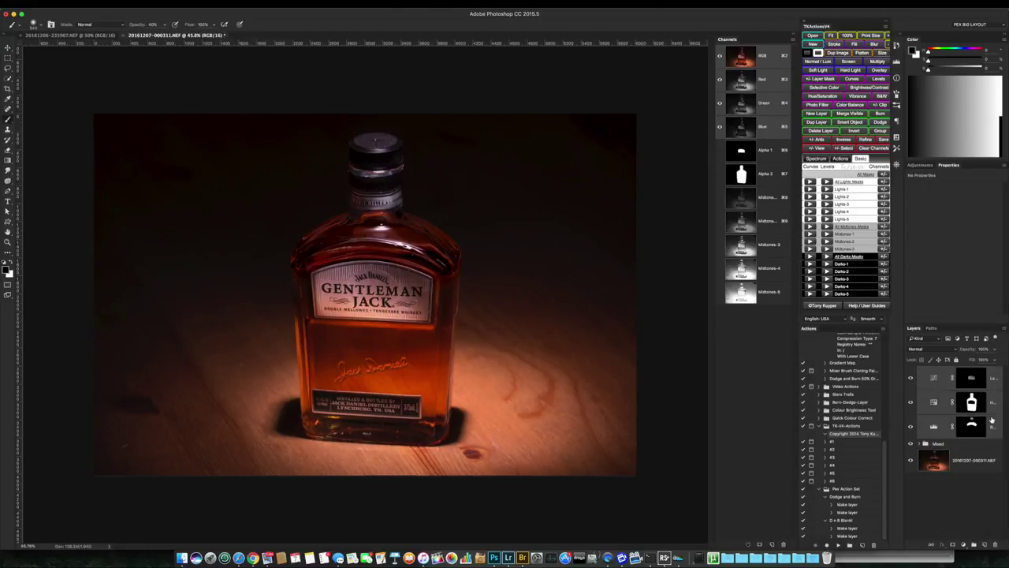
Stamp all visible layers into Layer 1 and crop to a 1:1 square around the bottle
key("ctrl+alt+shift+e")
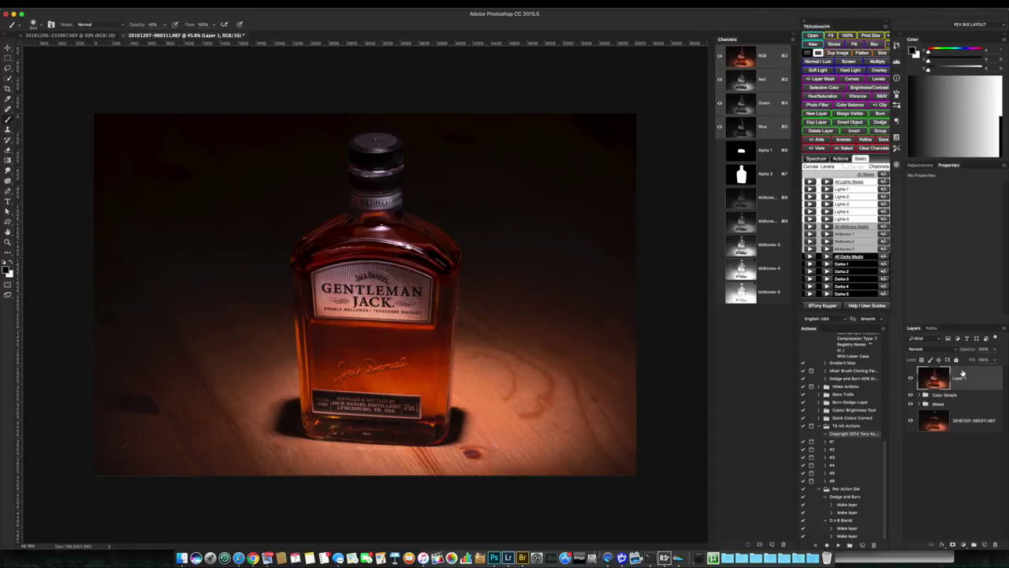
key("c")
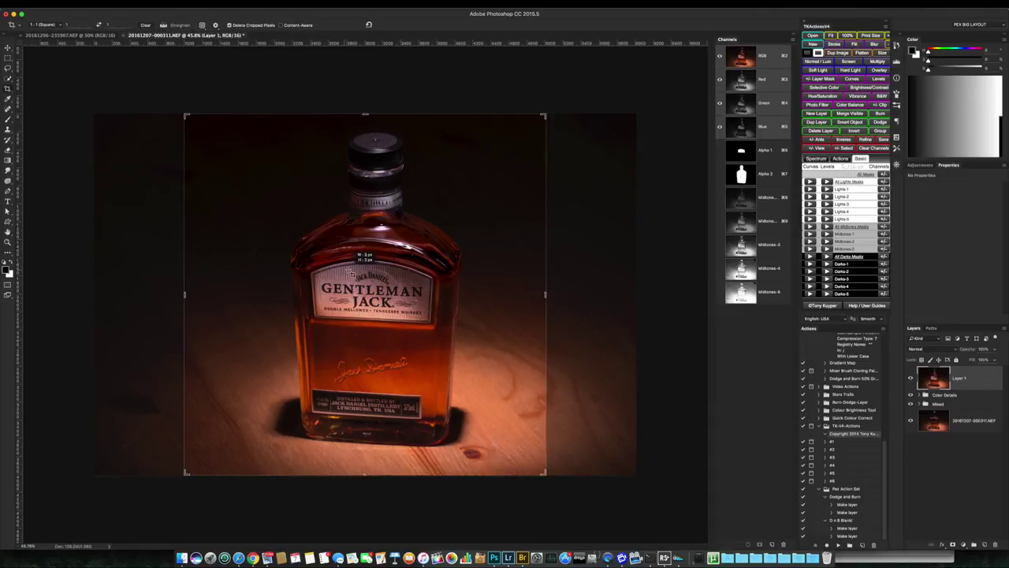
left_click_drag(410, 199, 399, 198)
key("Return")
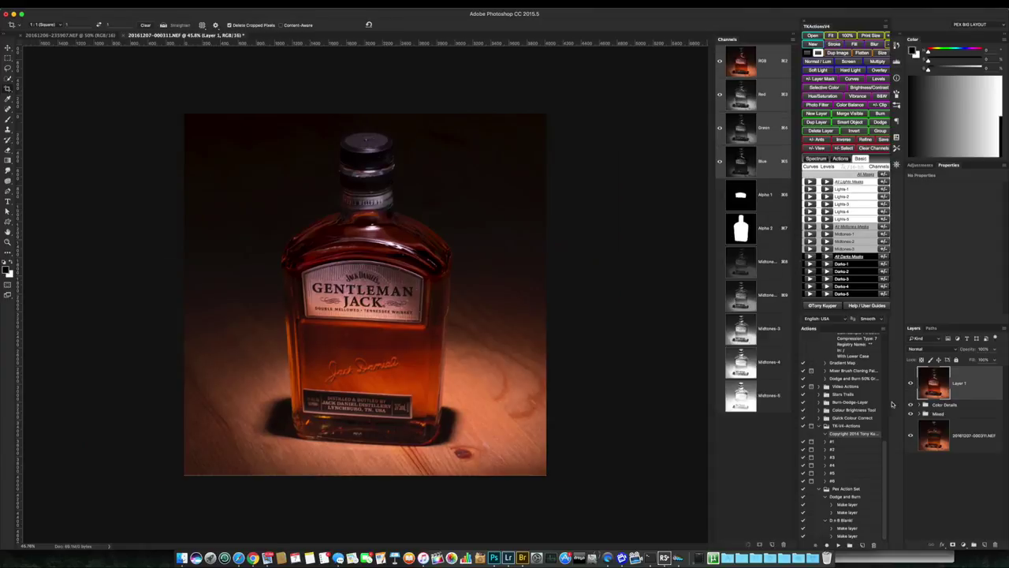
Add a new empty layer named Spot Removal
key("ctrl+shift+n")
key("Escape")
key("c")
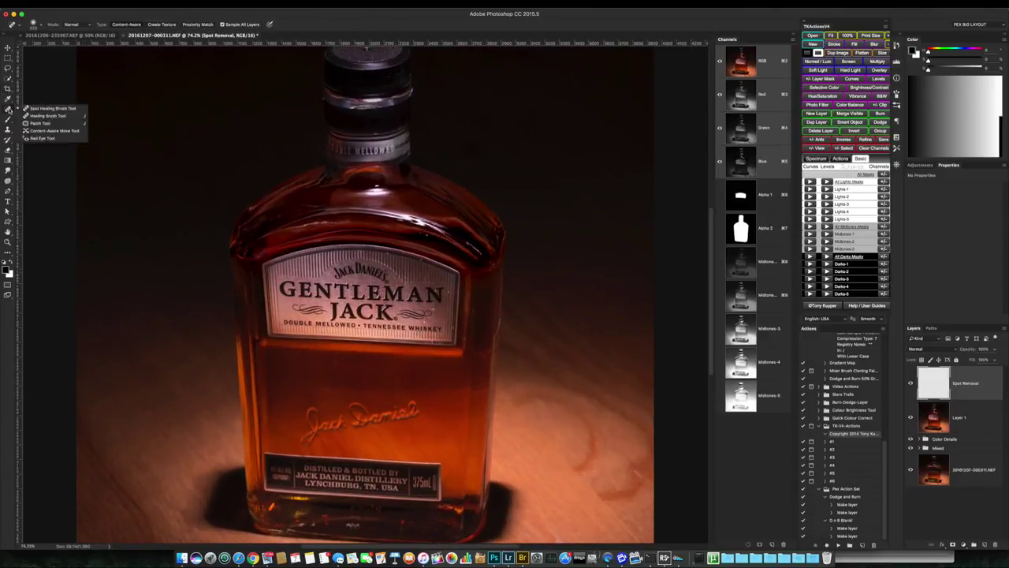
Zoom in and heal the dust specks with a smaller Spot Healing Brush, then fit the view
scroll(425, 231, "up", 3)
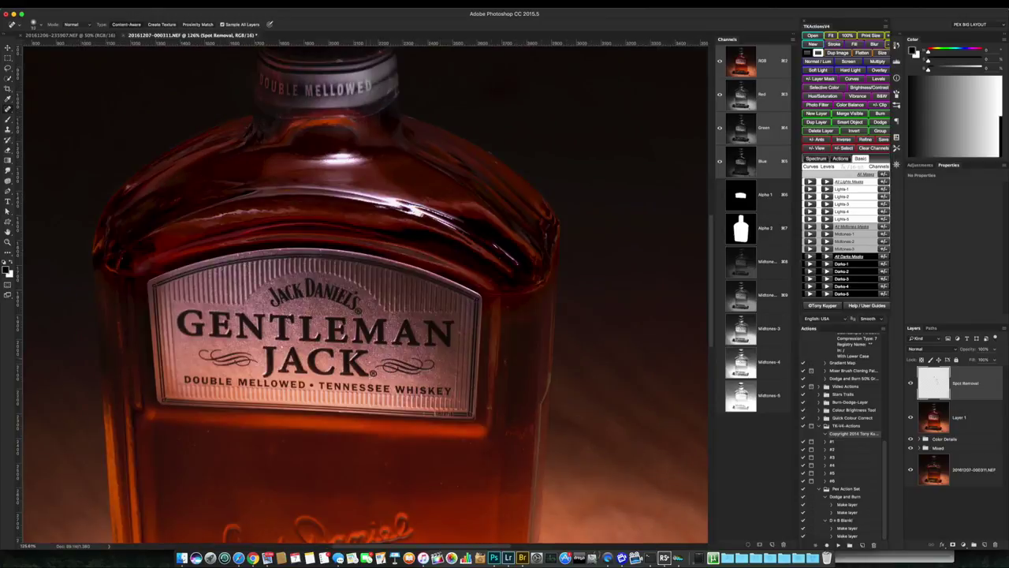
scroll(371, 378, "up", 2)
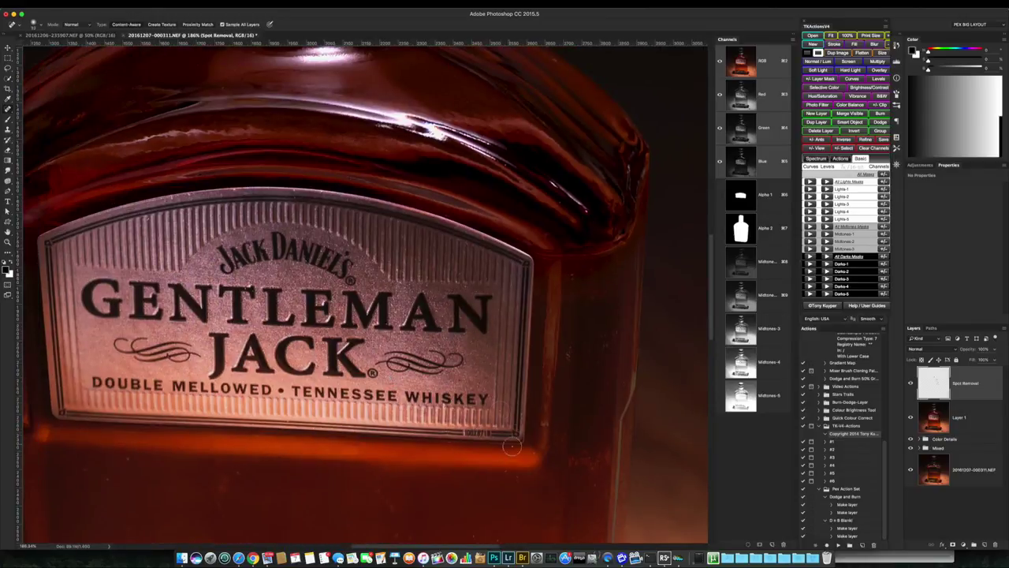
scroll(519, 457, "down", 3)
scroll(298, 152, "up", 1)
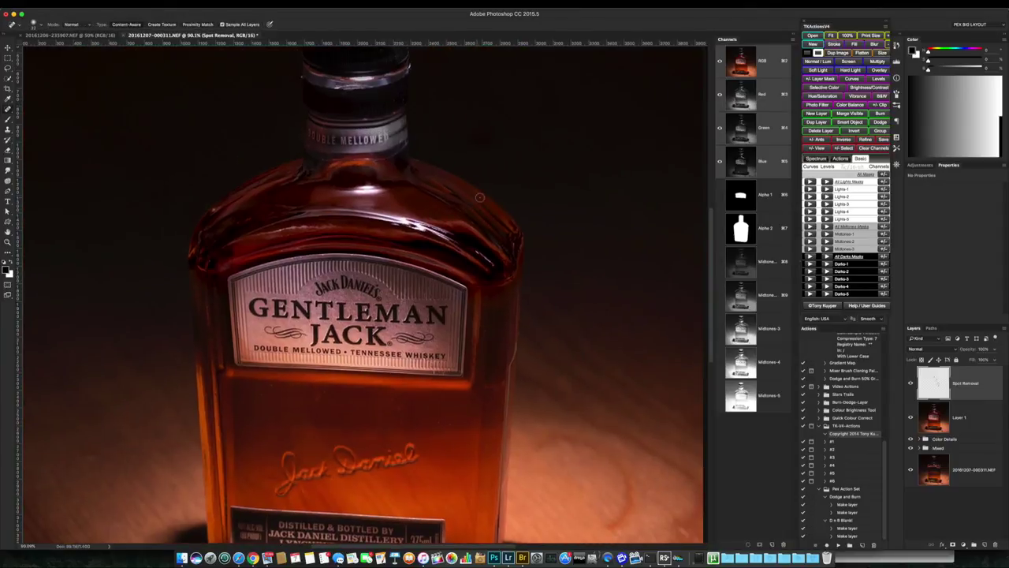
scroll(299, 151, "up", 2)
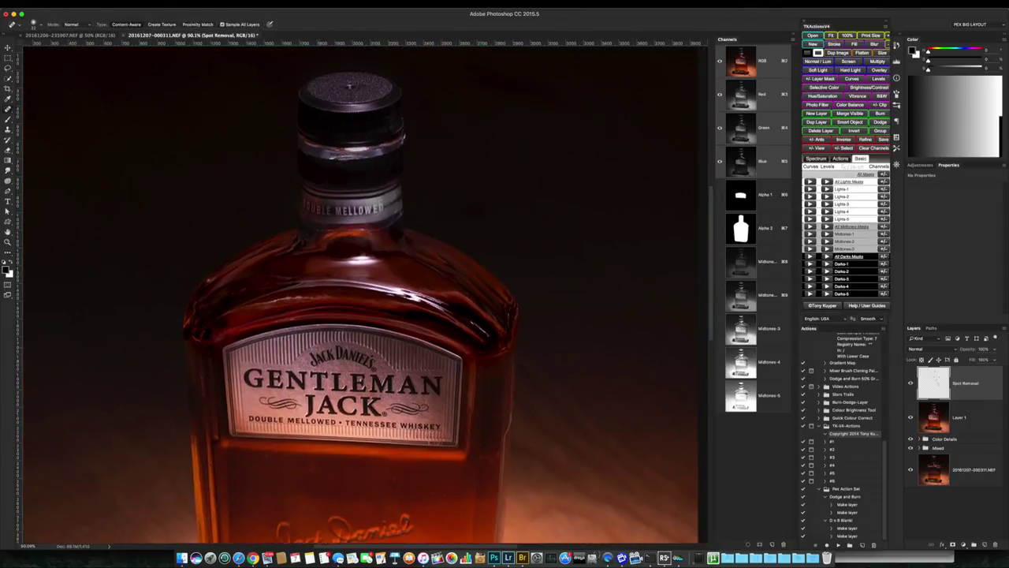
scroll(323, 326, "up", 3)
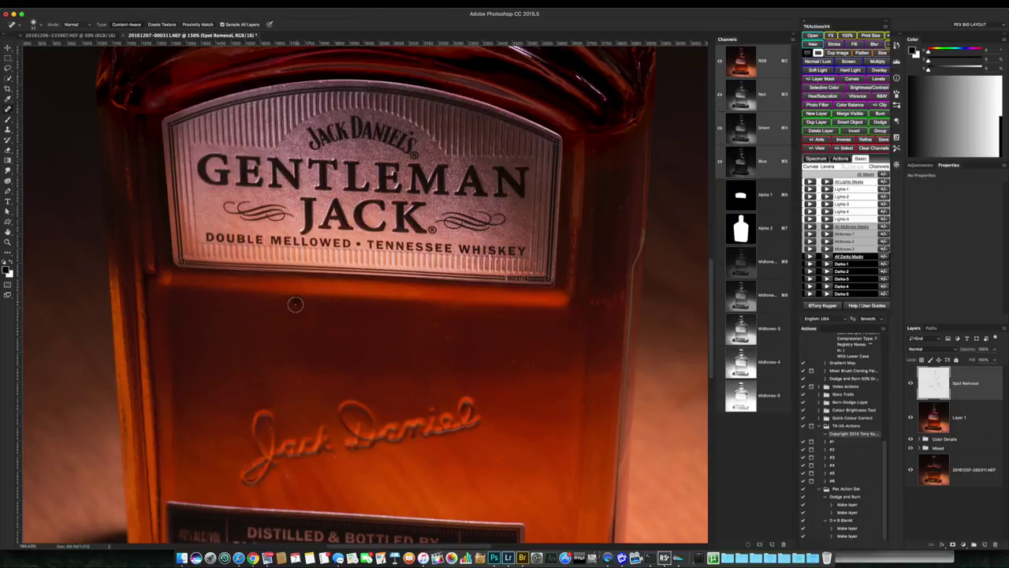
key("bracketleft")
key("bracketleft")
key("bracketleft")
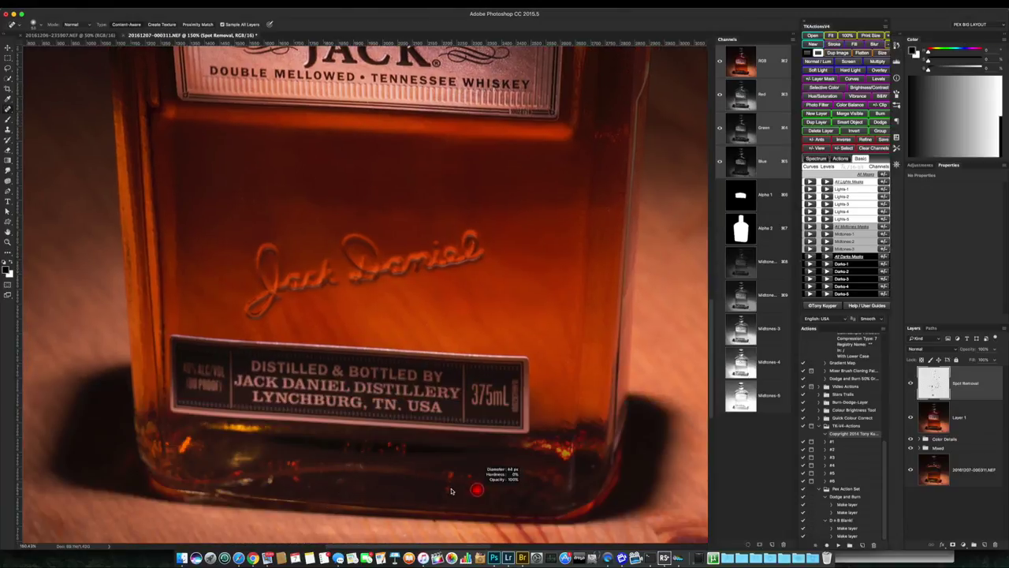
key("ctrl+0")
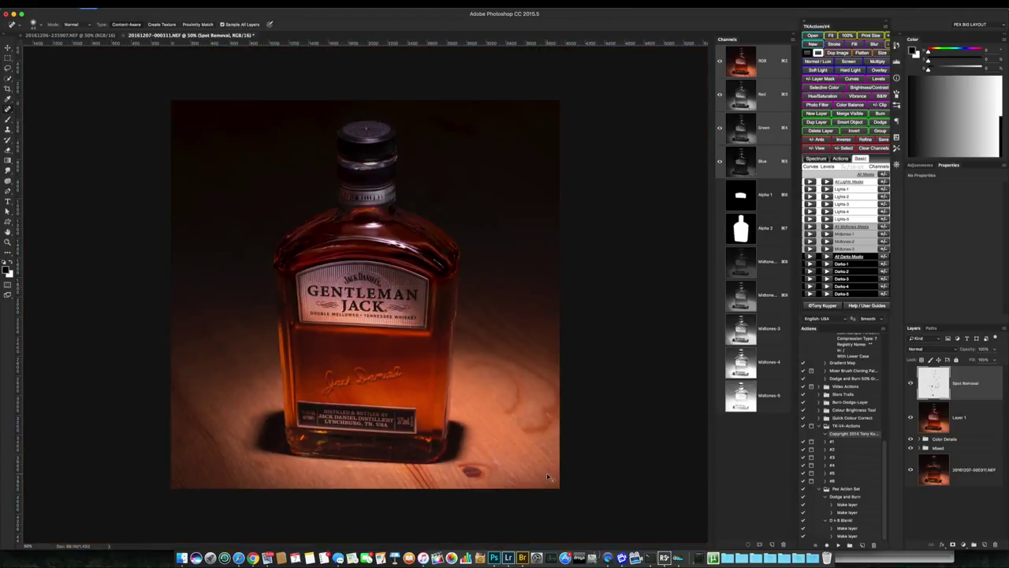
Try the Clone Stamp tool, dismiss its missing clone source alert, and switch to the Rectangular Marquee
right_click(495, 461)
key("Escape")
right_click(8, 108)
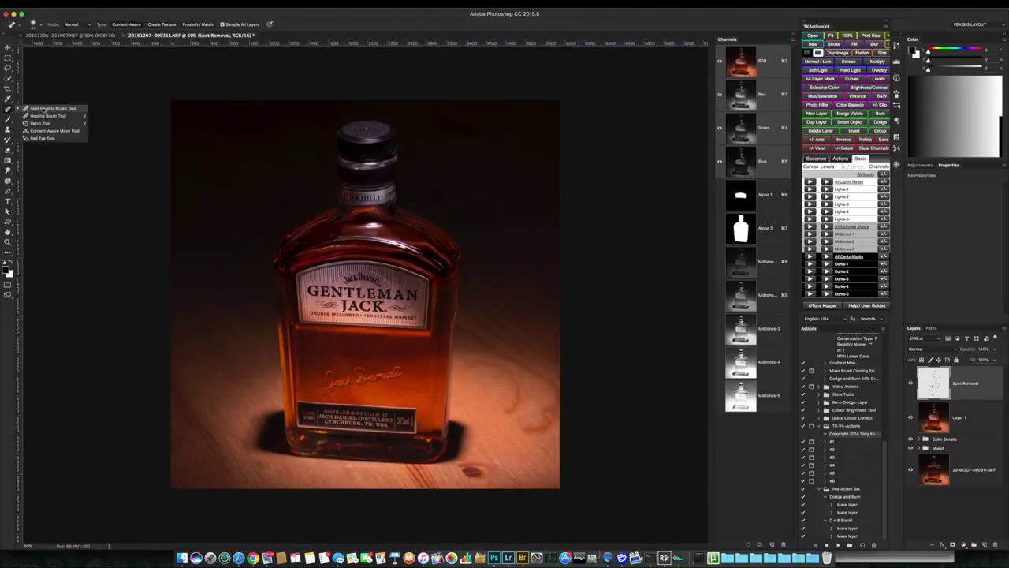
key("s")
left_click(479, 477)
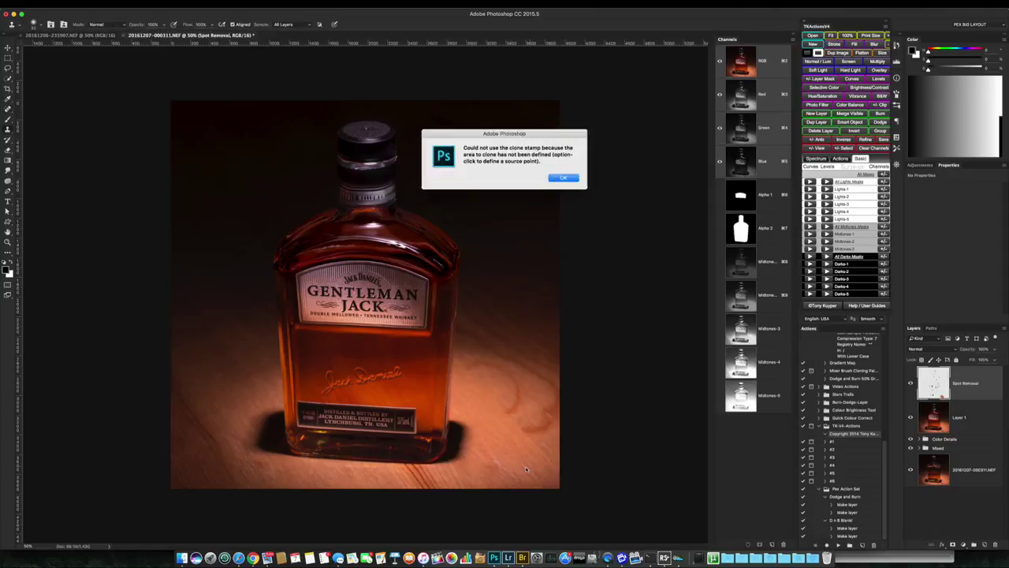
key("Return")
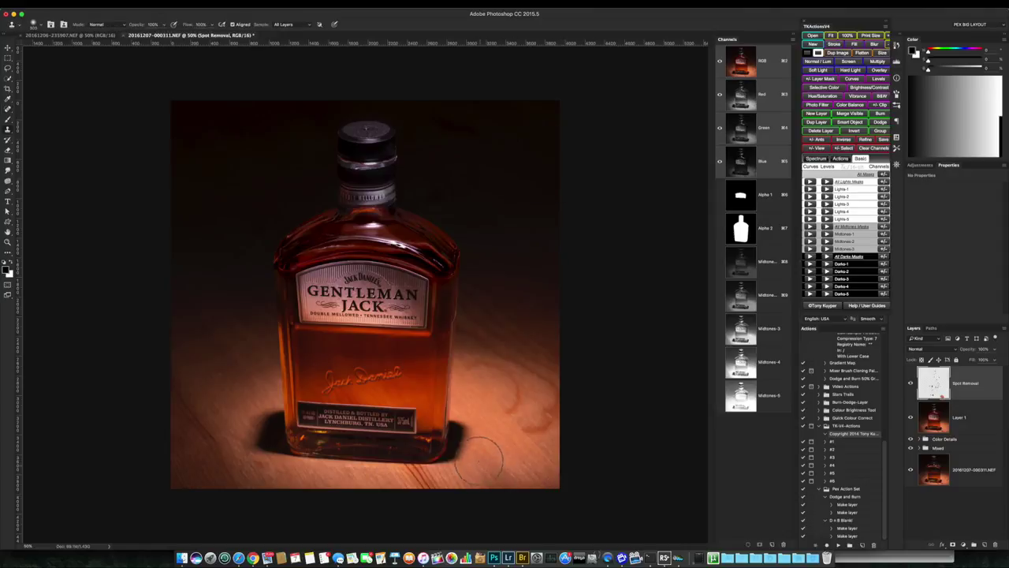
key("m")
scroll(512, 404, "up", 5)
scroll(504, 401, "down", 5)
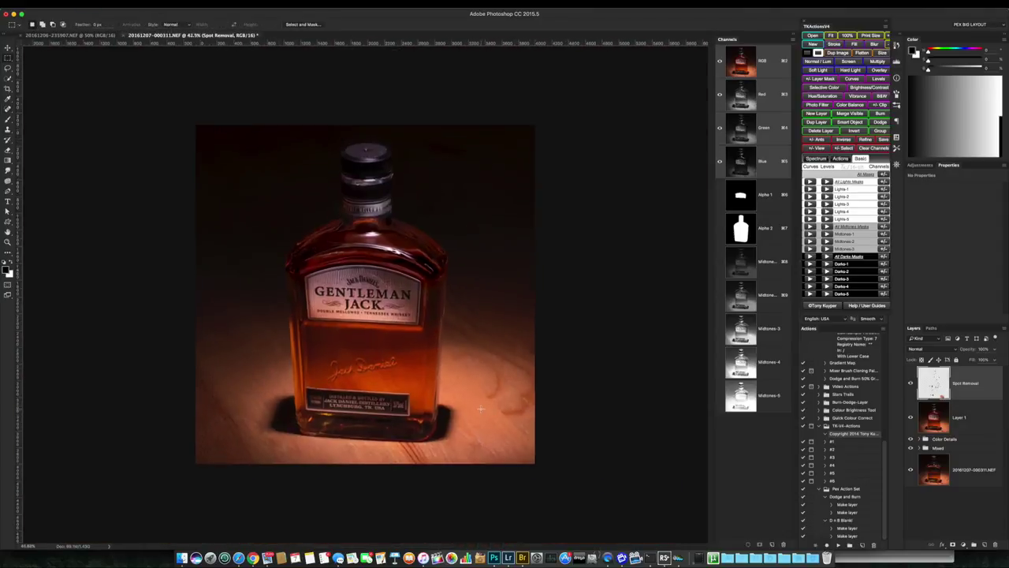
Run the Dodge and Burn action, burn the floor and background gently, and set BURN to Soft Light
left_click(838, 545)
right_click(501, 471)
key("Escape")
right_click(501, 471)
key("Escape")
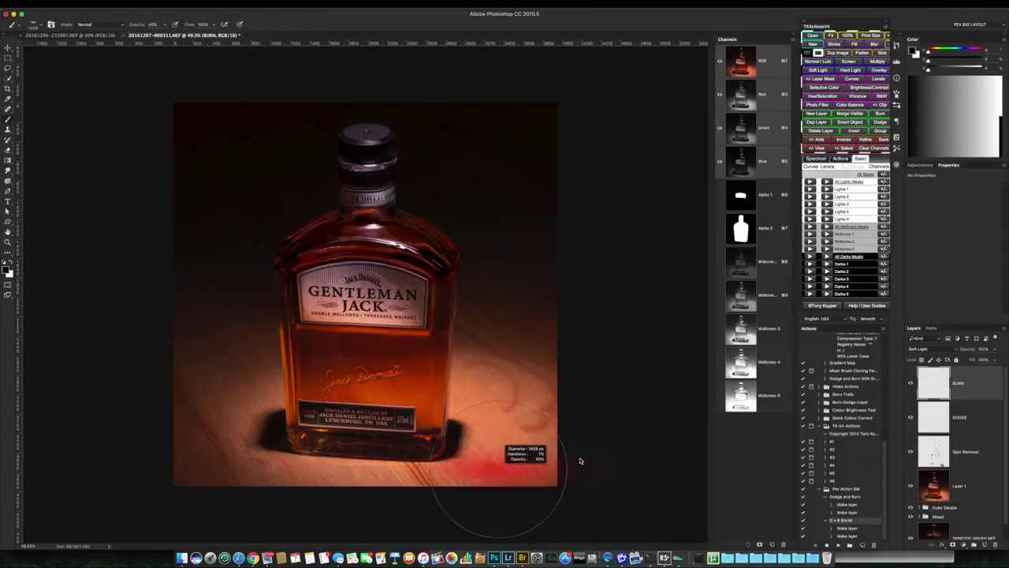
mouse_move(213, 477)
left_mouse_down()
mouse_move(541, 403)
mouse_move(169, 281)
mouse_move(447, 481)
left_mouse_up()
left_click(920, 349)
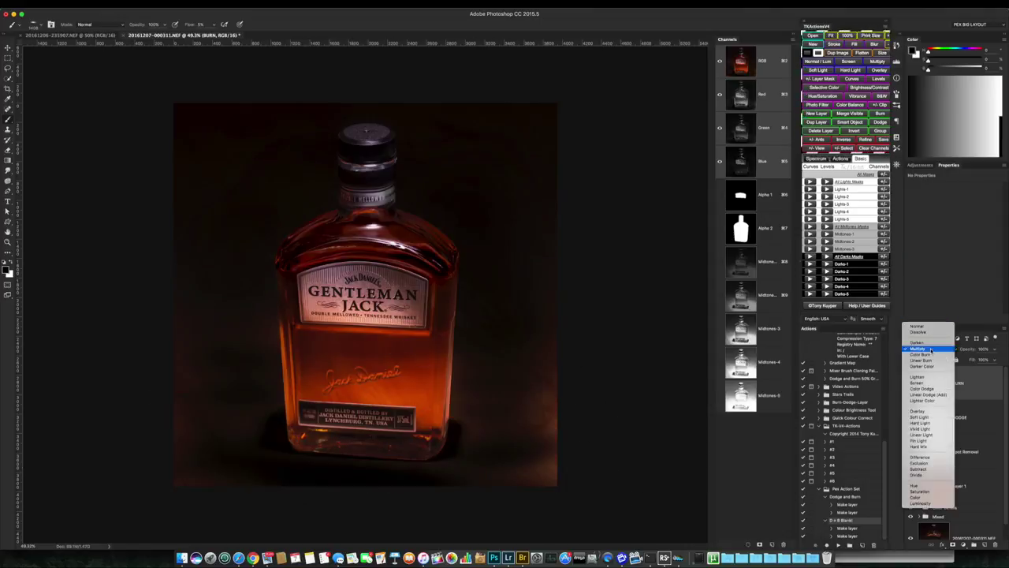
left_click(914, 417)
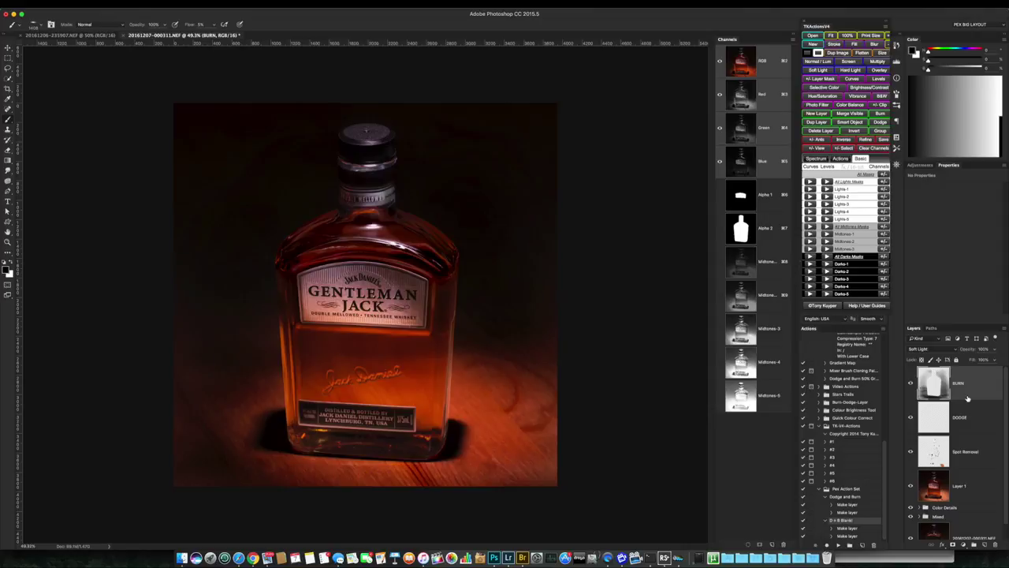
Add a masked Hue/Saturation layer above BURN that darkens around the bottle, then a LIGHT layer
key("Return")
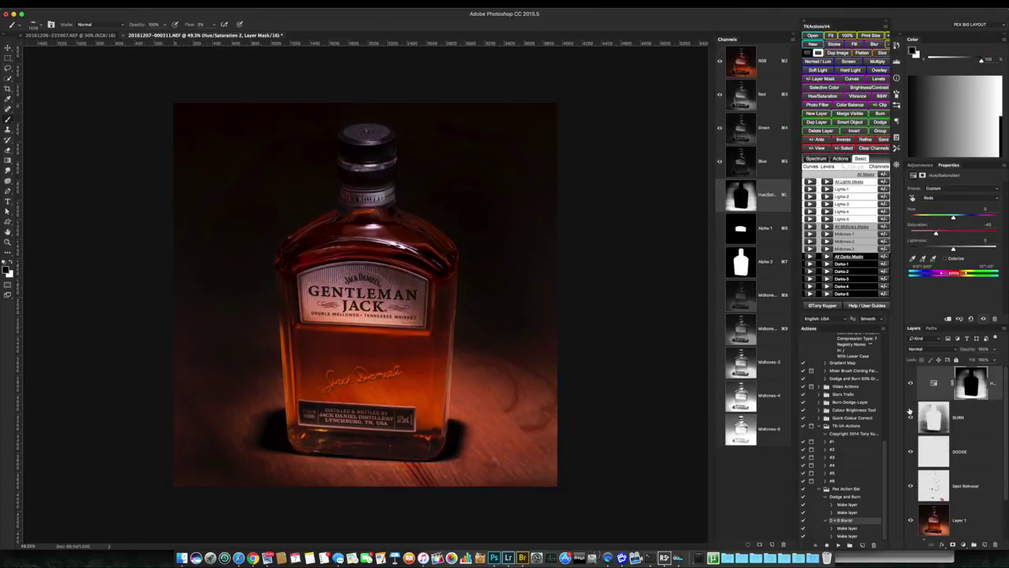
left_click(933, 383)
left_click(946, 197)
left_click(934, 207)
left_click_drag(953, 250, 949, 250)
left_click(923, 421)
left_click(755, 234, "super")
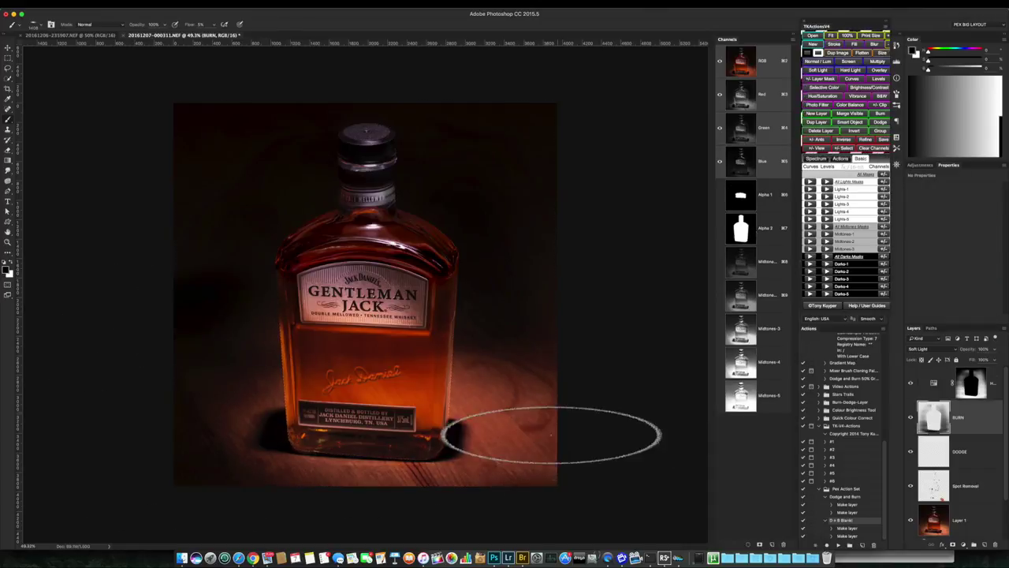
key("F2")
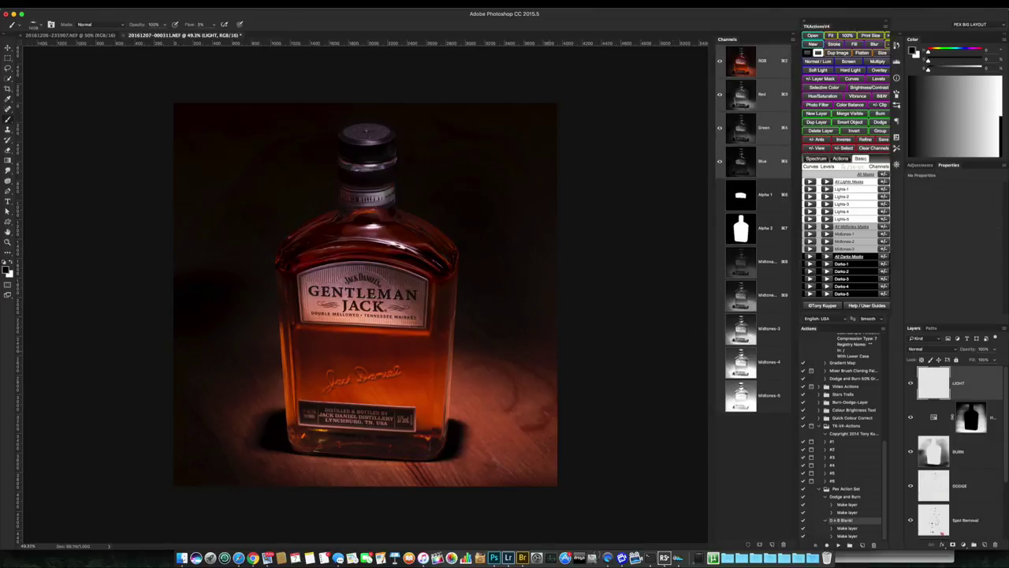
Render a Lens Flare above the bottle and tint it red with a COLOR lite Hue/Saturation layer
left_click(189, 11)
left_click(316, 179)
left_click(745, 87)
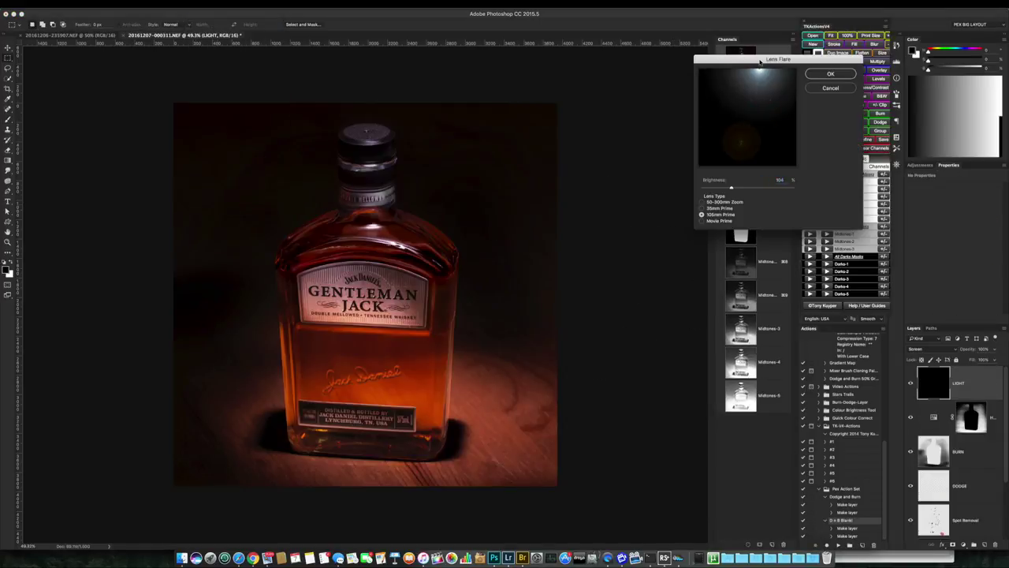
key("Return")
key("F3")
key("Return")
left_click_drag(954, 214, 917, 218)
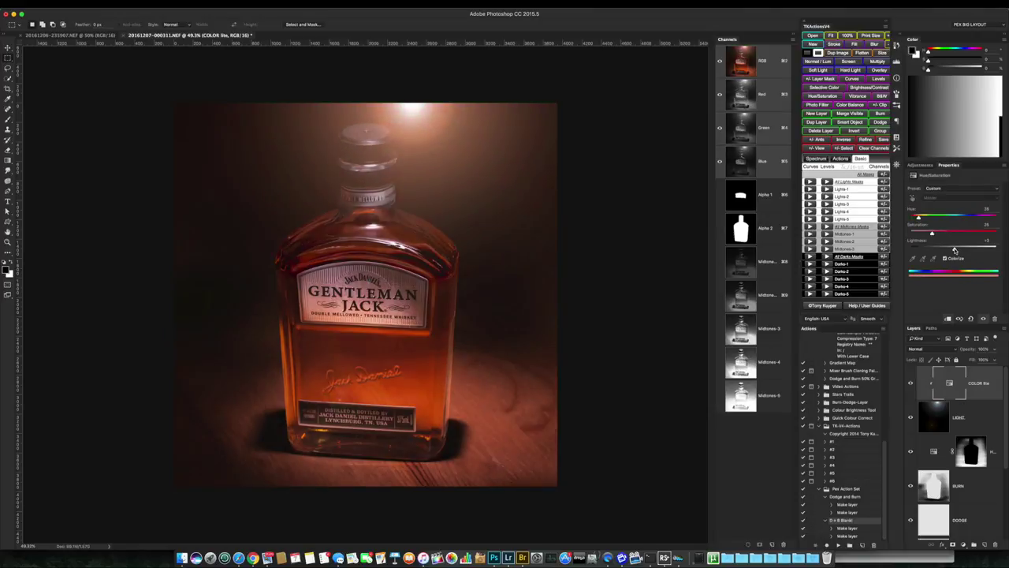
Scale the flare on the LIGHT layer to twice its size and move it above the bottle
left_click(935, 416)
key("ctrl+t")
key("ctrl+minus")
left_click_drag(475, 186, 609, 101)
mouse_move(552, 117)
left_mouse_down()
mouse_move(563, 97)
mouse_move(631, 72)
mouse_move(623, 63)
left_mouse_up()
key("Return")
key("ctrl+0")
Clone over the glow in the upper-right corner to darken it
key("s")
left_click(296, 24)
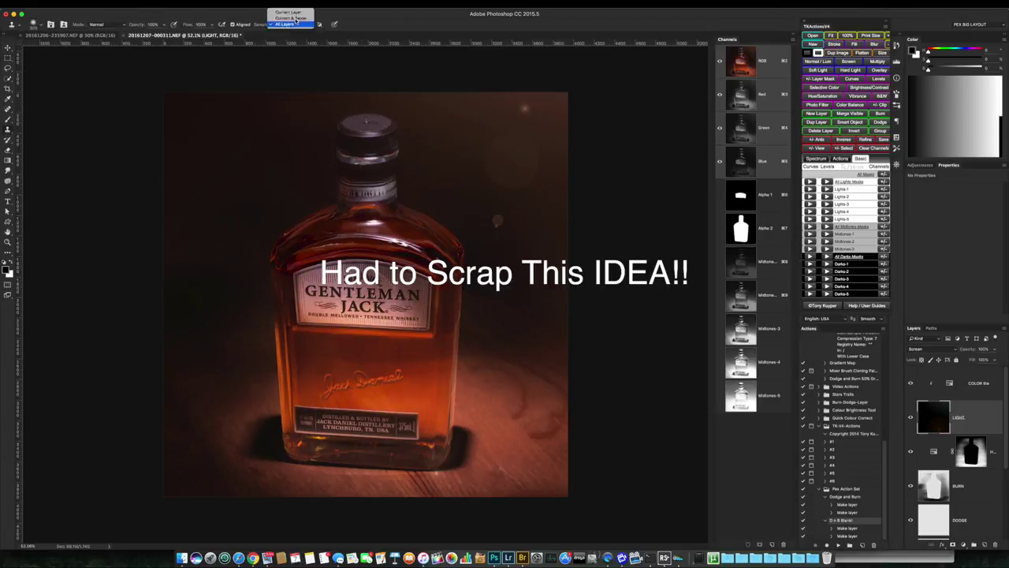
left_click_drag(538, 102, 552, 157)
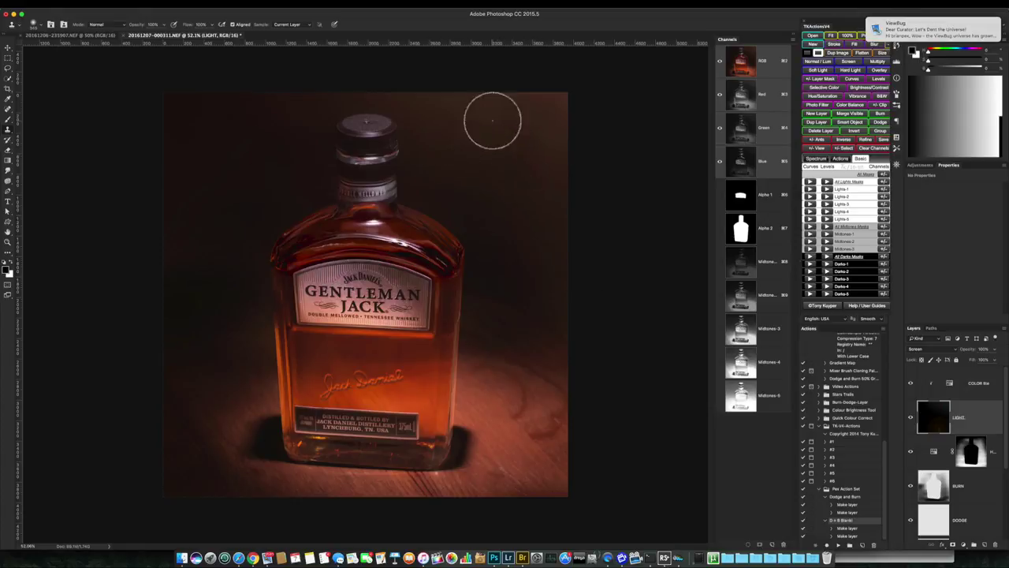
scroll(597, 353, "down", 3)
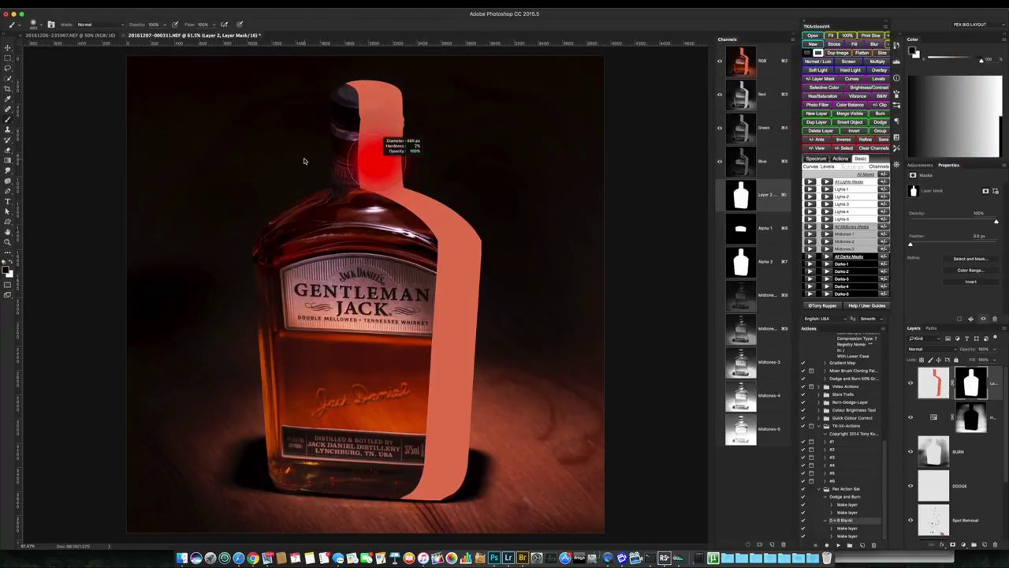
Mask the salmon fill off the bottle cap and neck, then Gaussian-blur the shape
left_click(383, 91)
left_click_drag(382, 91, 367, 172)
left_click(935, 385)
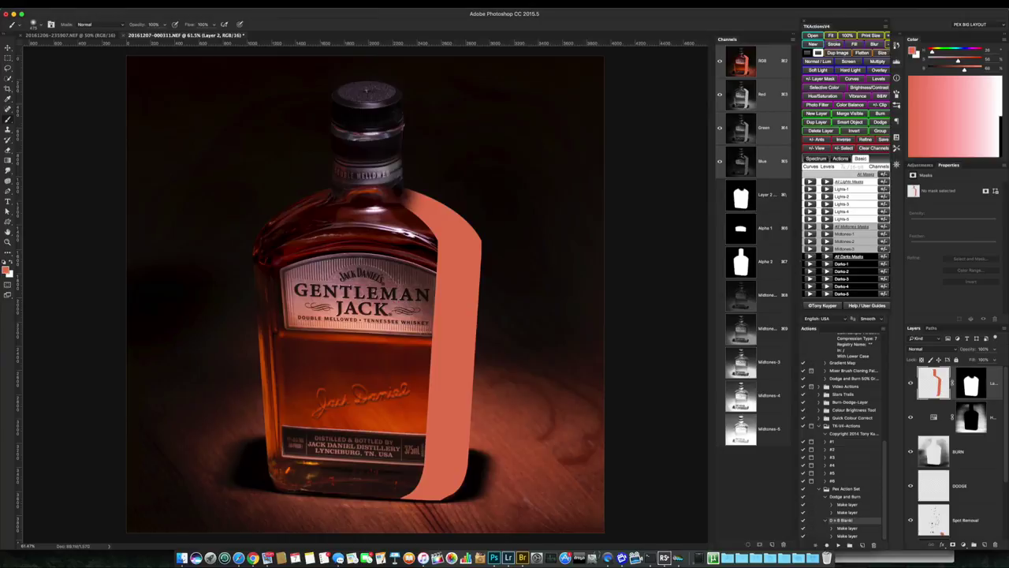
key("ctrl+alt+f")
key("Return")
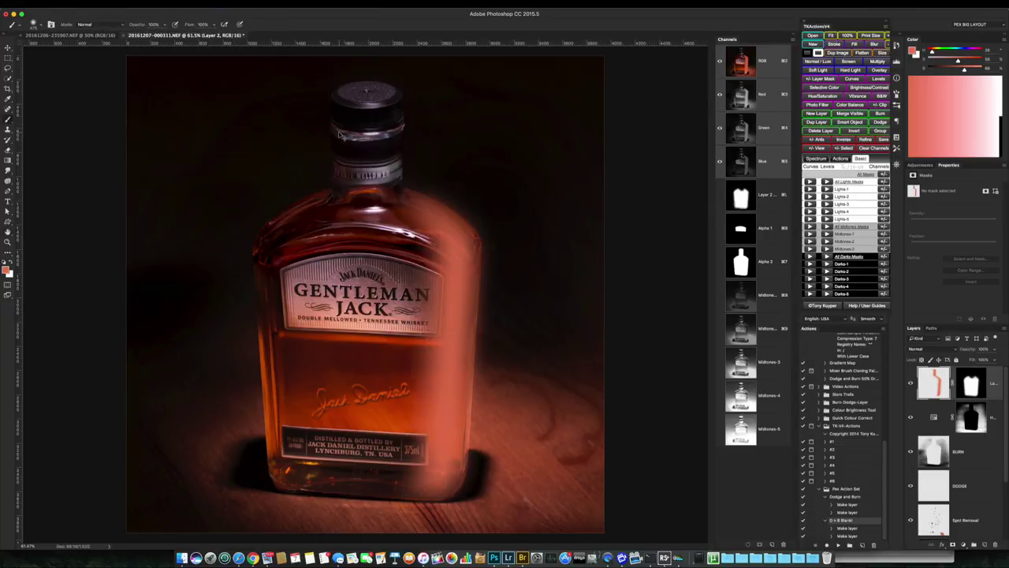
Try darker, redder blend modes and lower strength on the salmon overlay, then delete the layer
left_click(927, 348)
left_click(923, 408)
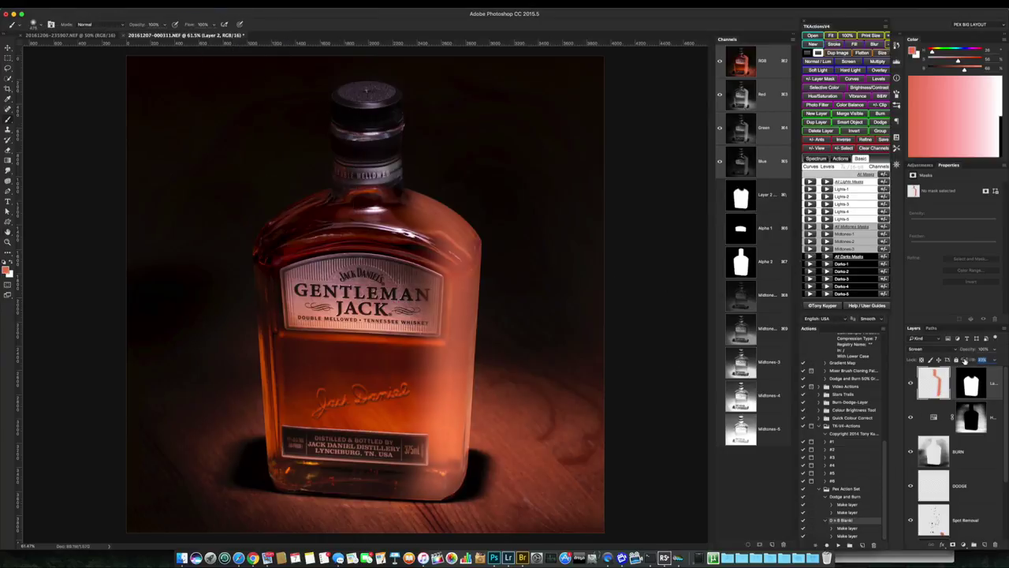
left_click(927, 349)
left_click(914, 384)
left_click(913, 383)
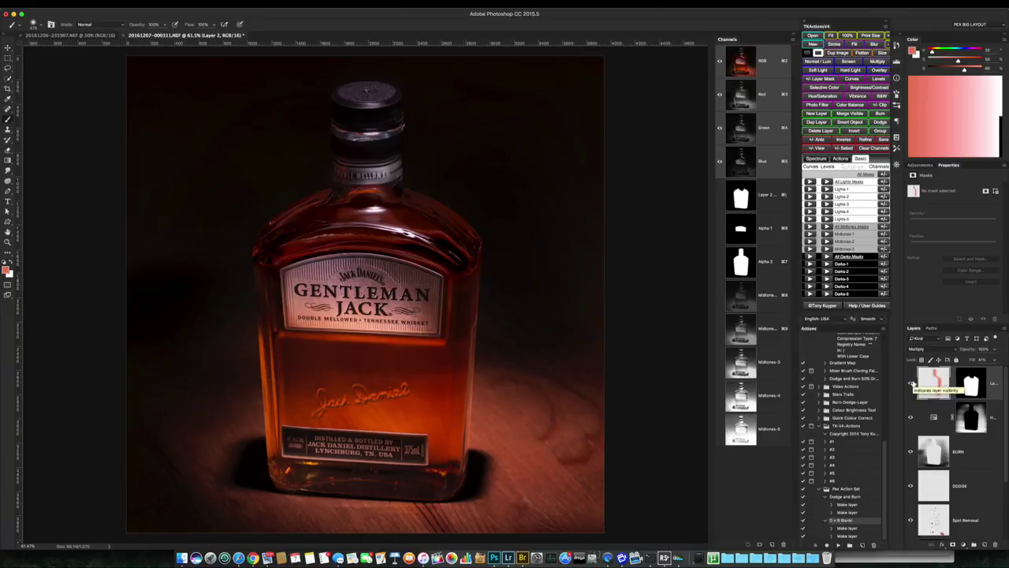
key("Delete")
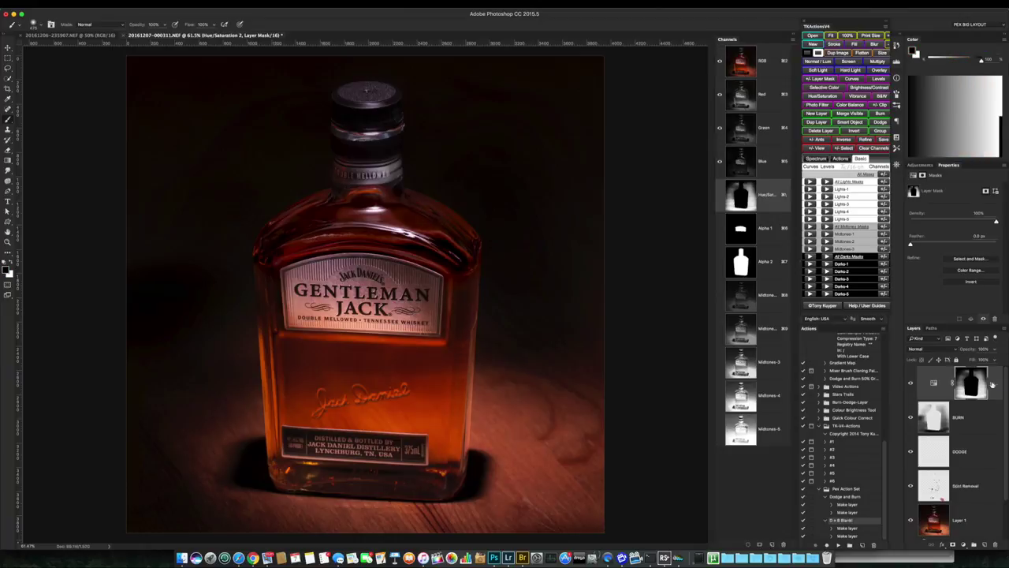
scroll(667, 446, "down", 1)
Pick a warm yellowish foreground colour and start a new empty layer
left_click(7, 270)
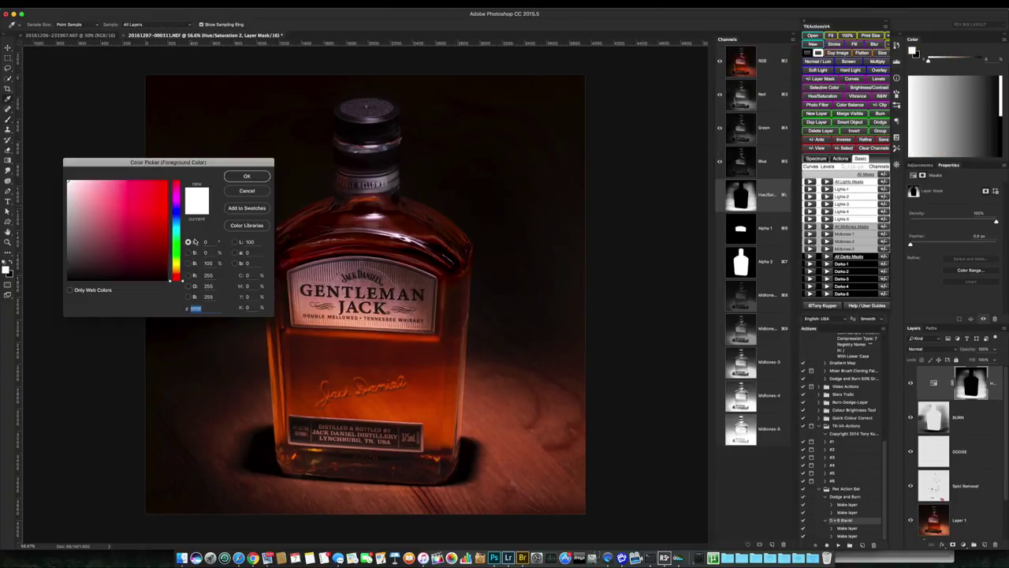
left_click_drag(177, 277, 177, 266)
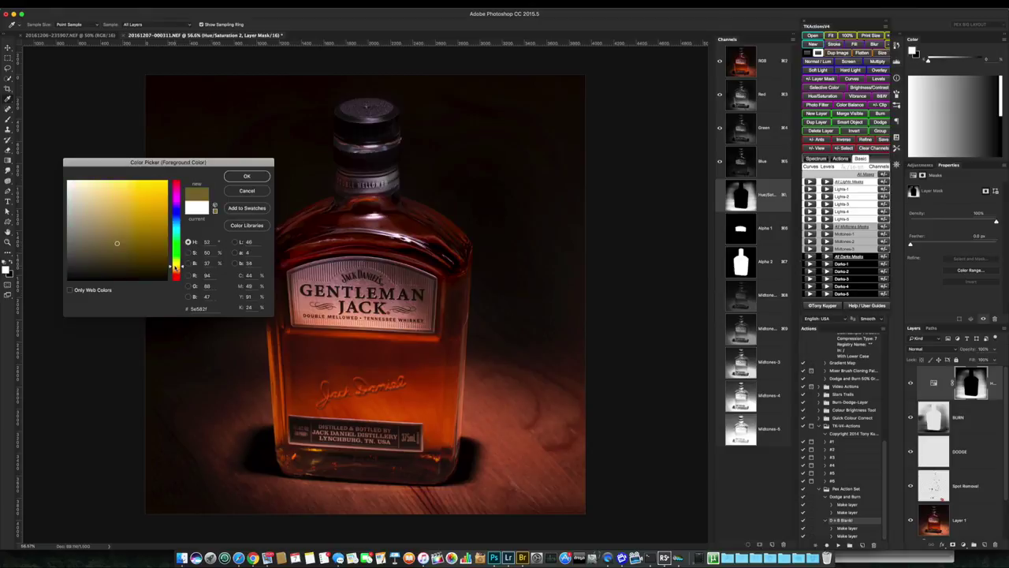
key("Return")
scroll(492, 167, "down", 4)
key("ctrl+shift+n")
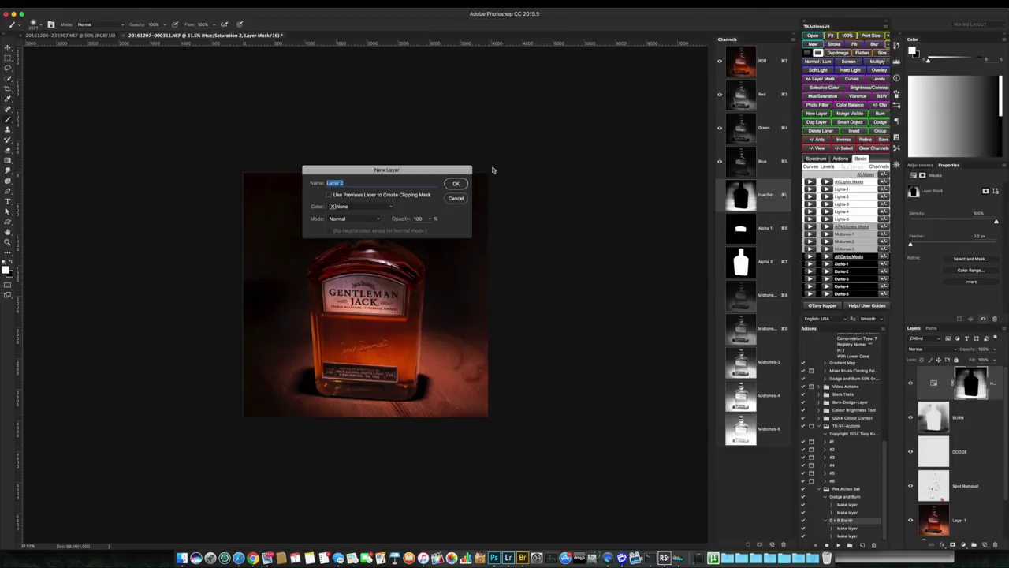
Name the new layer LIGHT, paint a red glow at the top right, and blend it in Screen
type("LIGHT")
key("Return")
left_click_drag(489, 304, 462, 169)
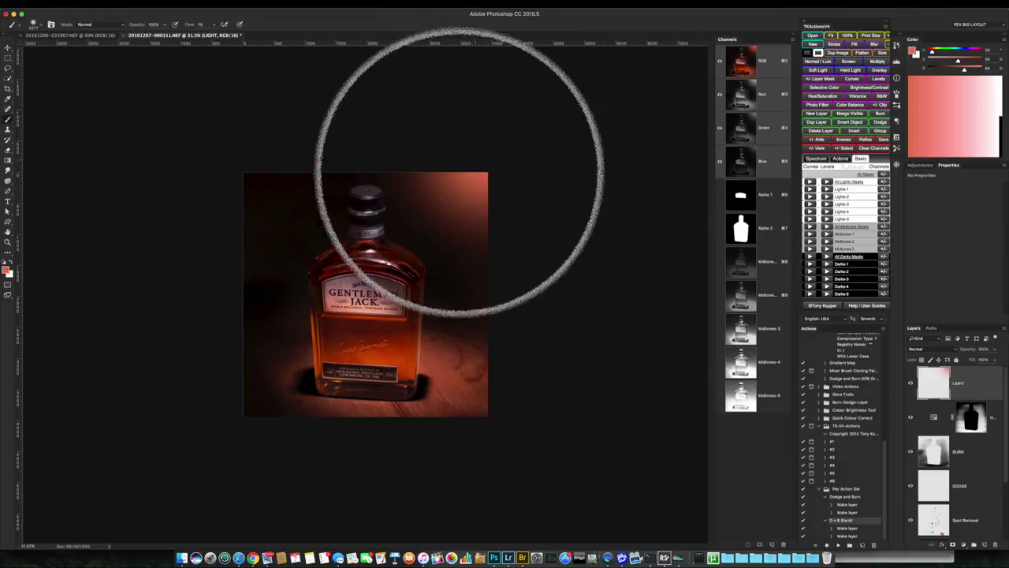
key("ctrl+0")
key("ctrl+minus")
left_click(927, 349)
left_click(926, 407)
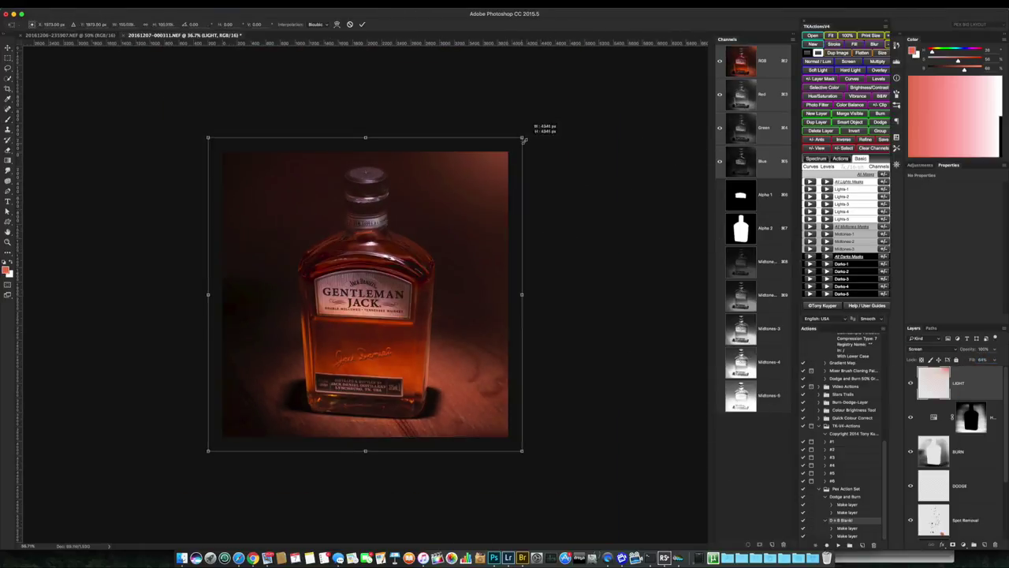
Add a COLOR lite Hue/Saturation layer and stamp all visible layers into a new Layer 2
key("ctrl+shift+n")
type("COLOR lite")
key("Return")
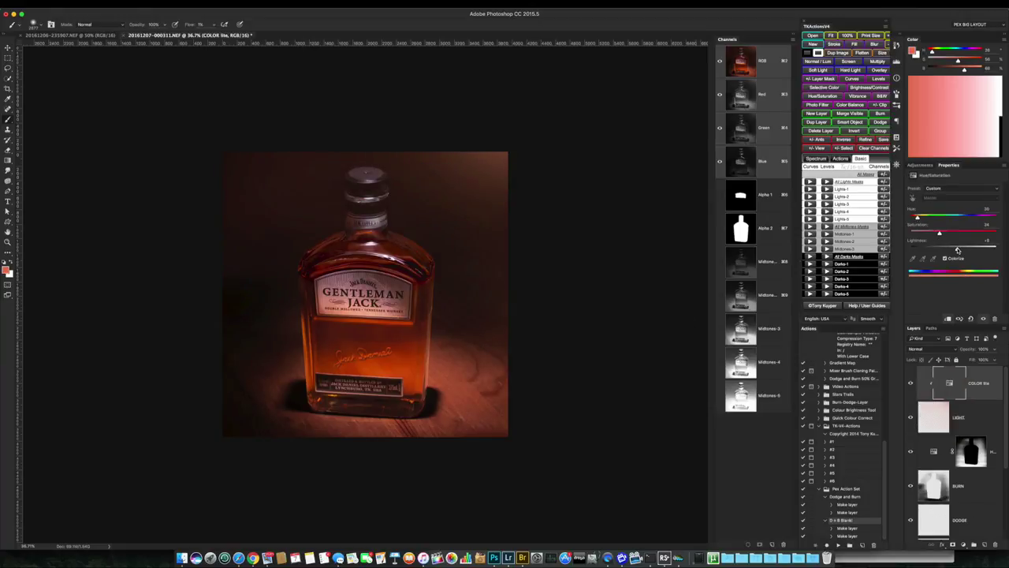
scroll(366, 293, "up", 1)
key("ctrl+alt+shift+e")
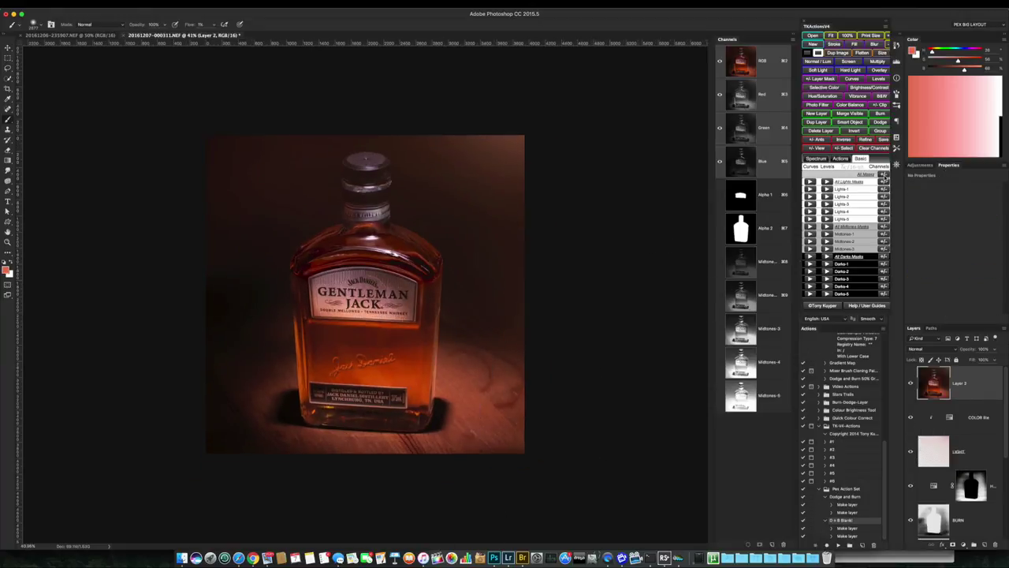
key("Return")
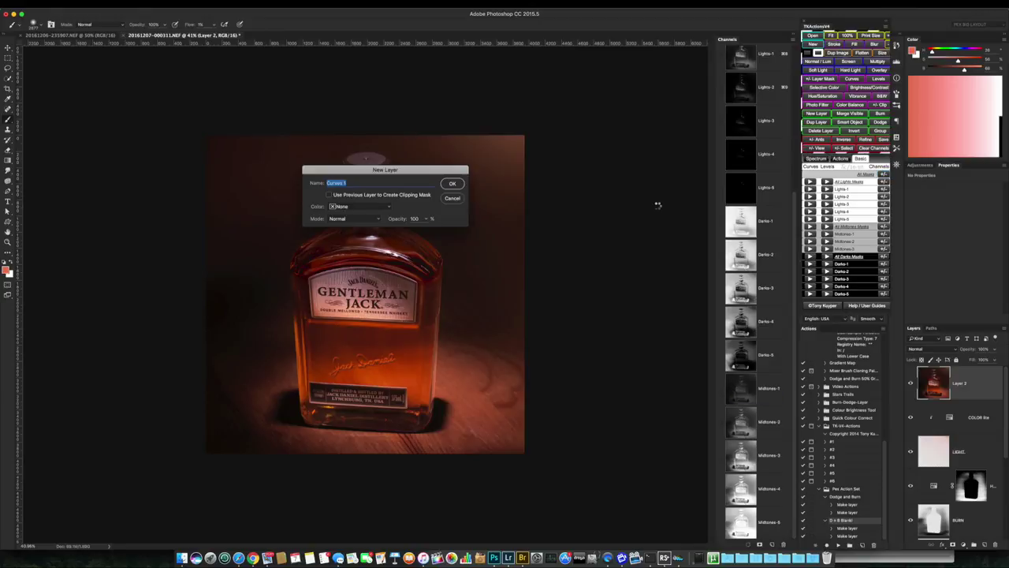
Add MID CURVE curves and a Levels layer masked by Midtones-2 and the bottle, then merge into BOTTLE DEF
key("Return")
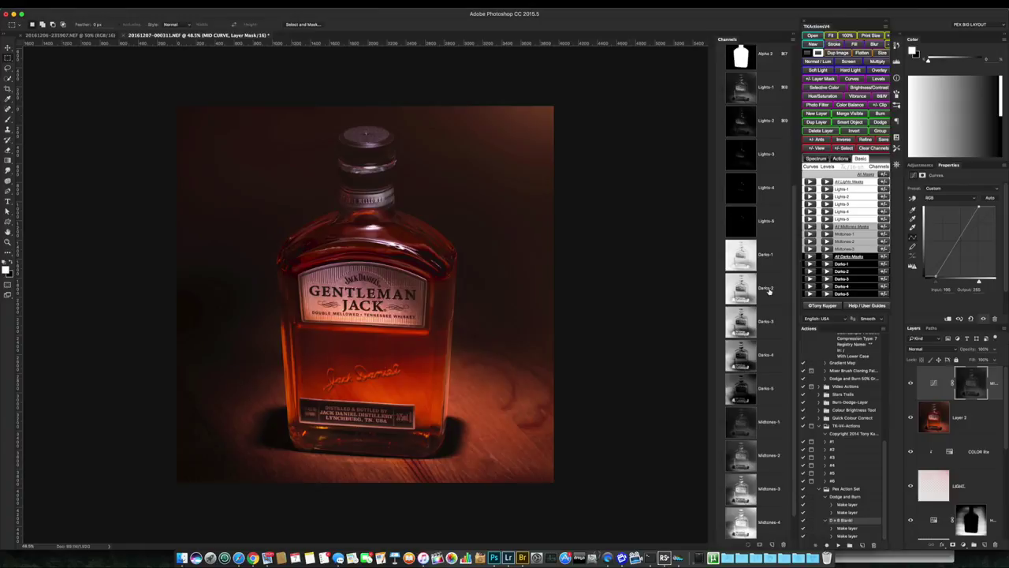
left_click(740, 418)
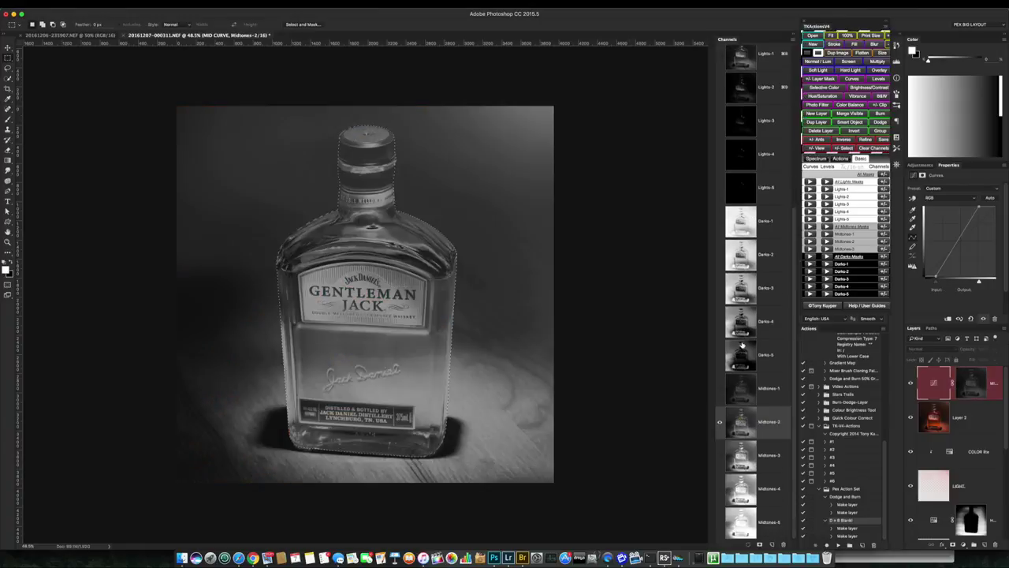
left_click(740, 424, "ctrl")
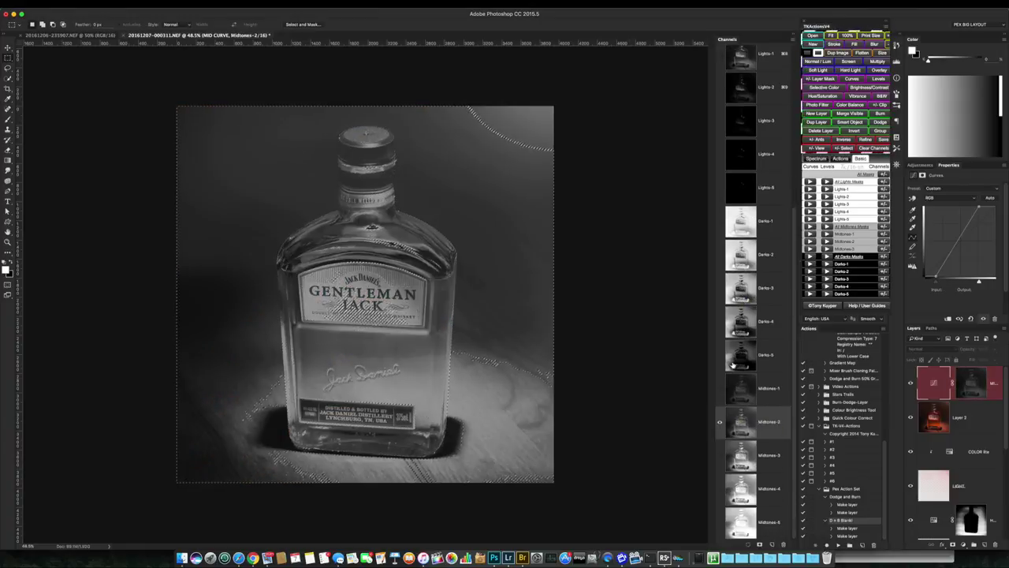
scroll(751, 326, "up", 5)
left_click(742, 268, "ctrl")
key("F2")
key("Return")
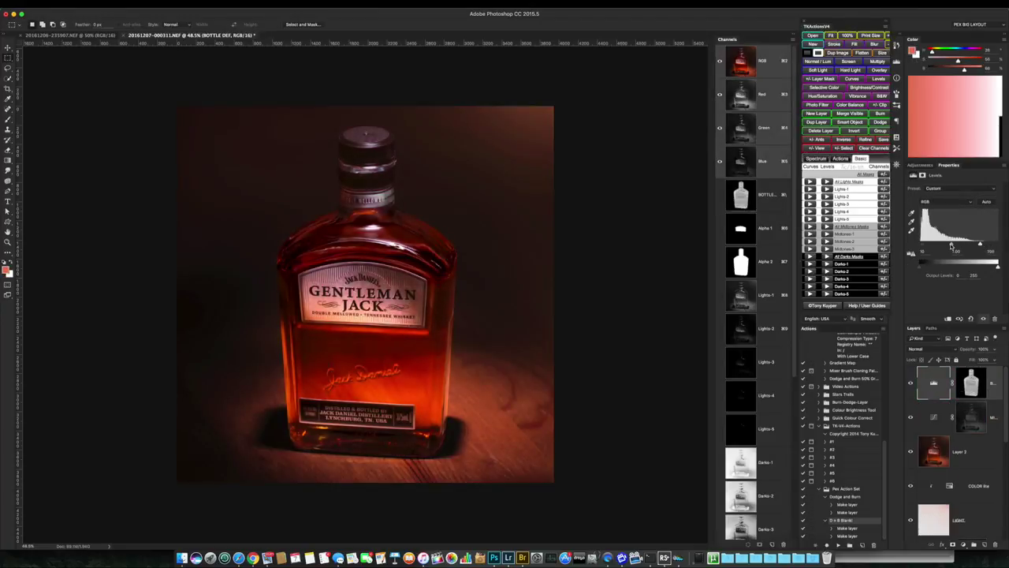
left_click(883, 168)
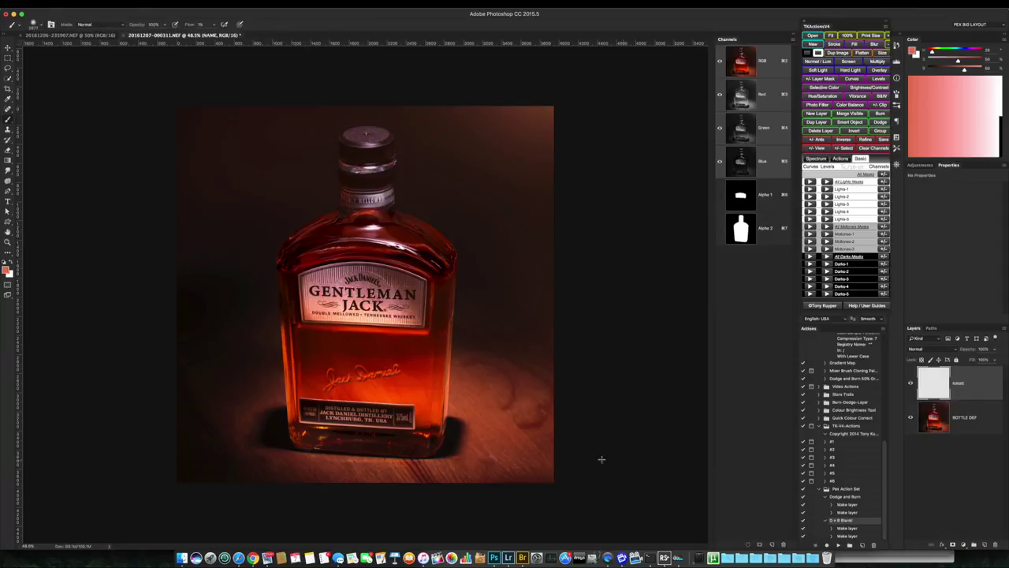
Stamp a white signature brush at the bottle's base on the NAME layer, blended in Overlay
right_click(280, 271)
double_click(375, 360)
key("d")
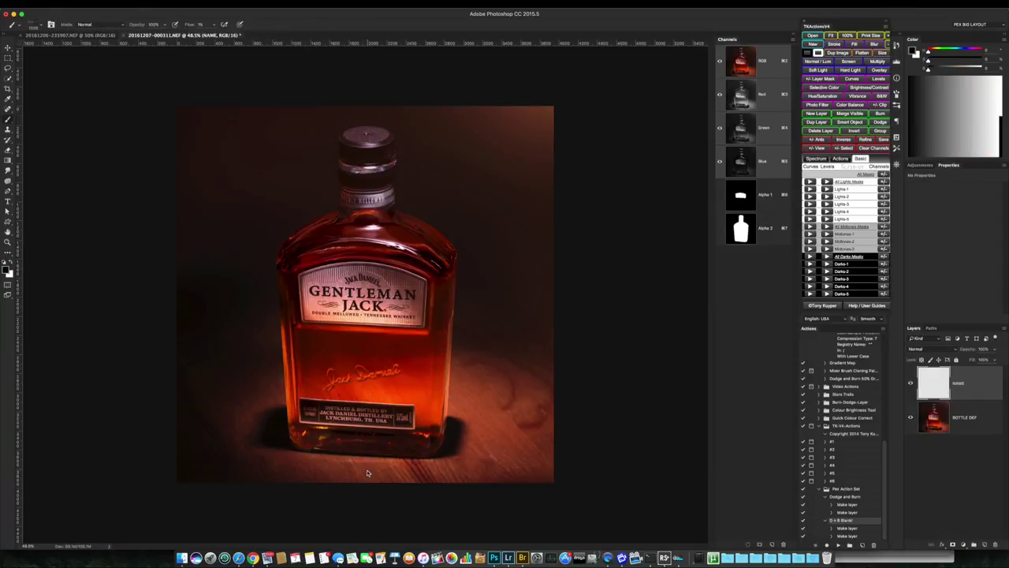
key("x")
left_click(372, 471)
left_click(924, 349)
left_click(927, 434)
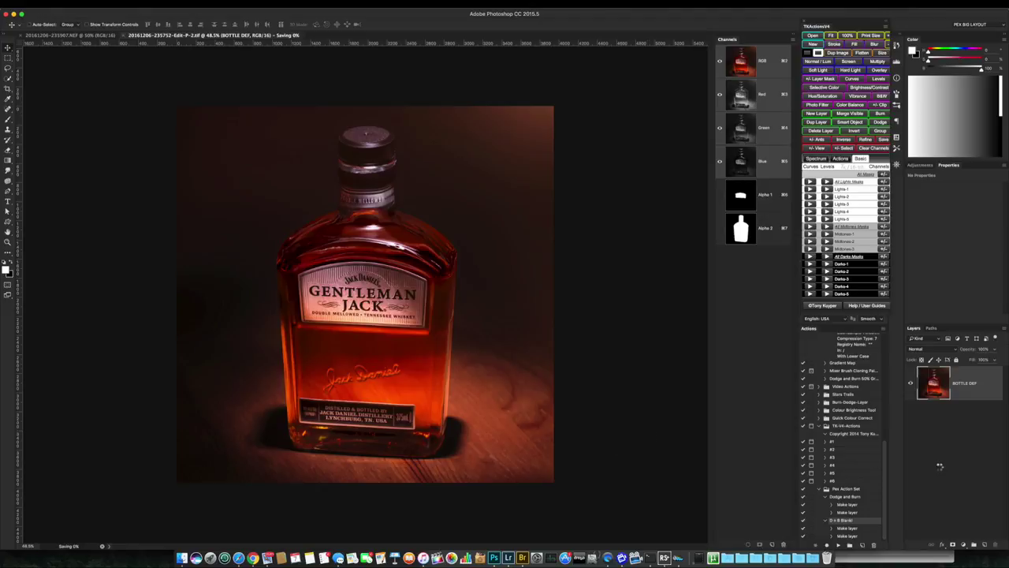
key("super+Tab")
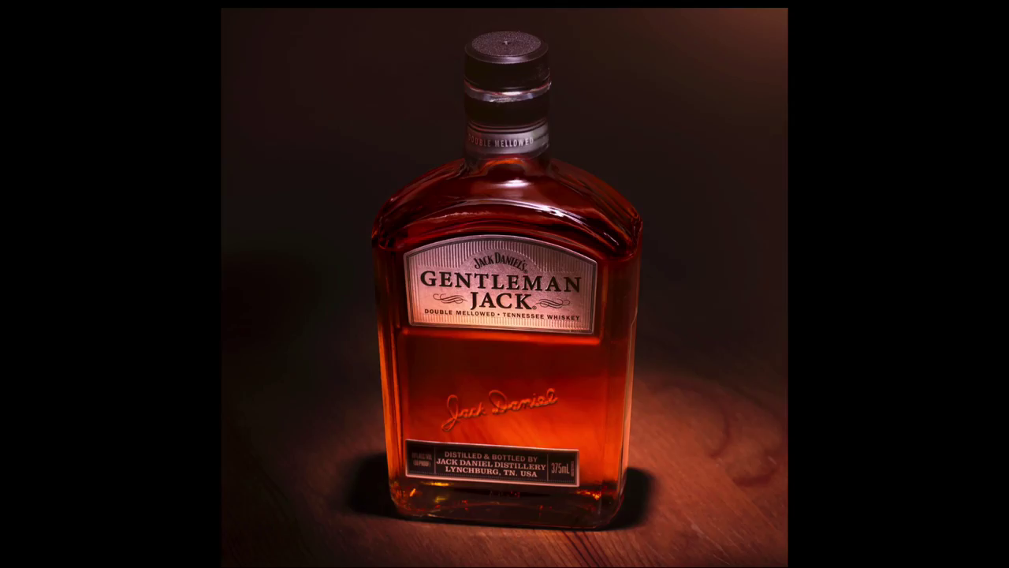